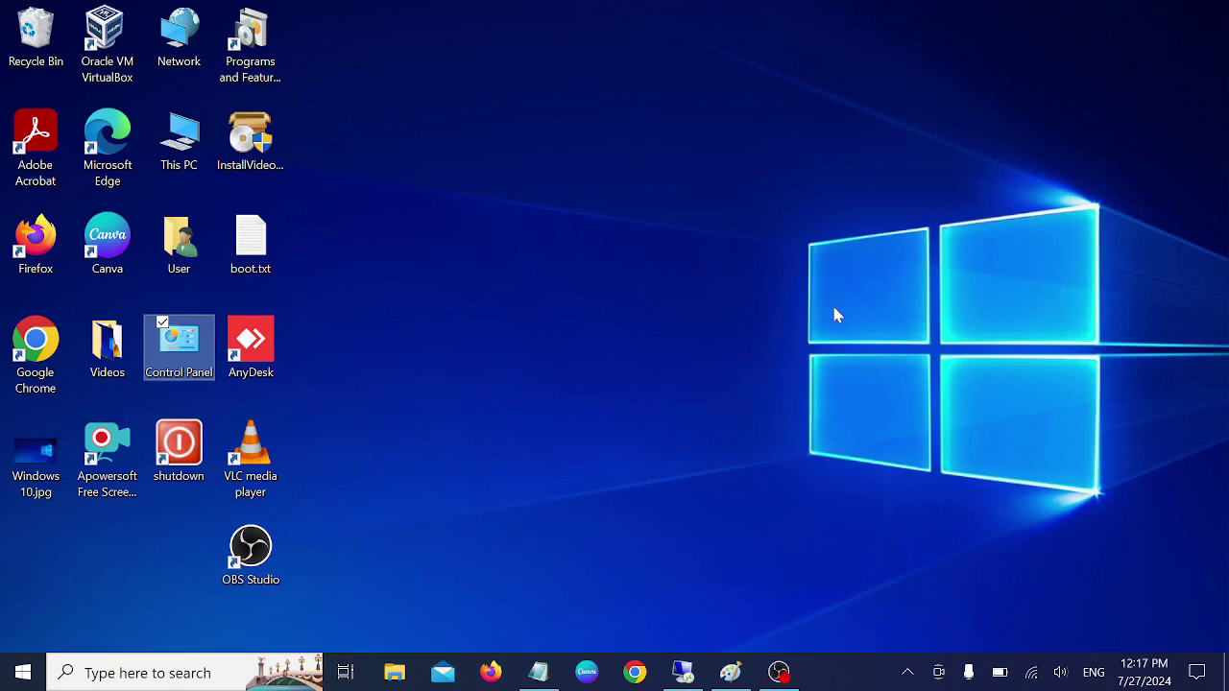
# - Restore Paint to show the screenshot of Chrome's 'Managed by your organization' menu entry
pyautogui.click(730, 672)
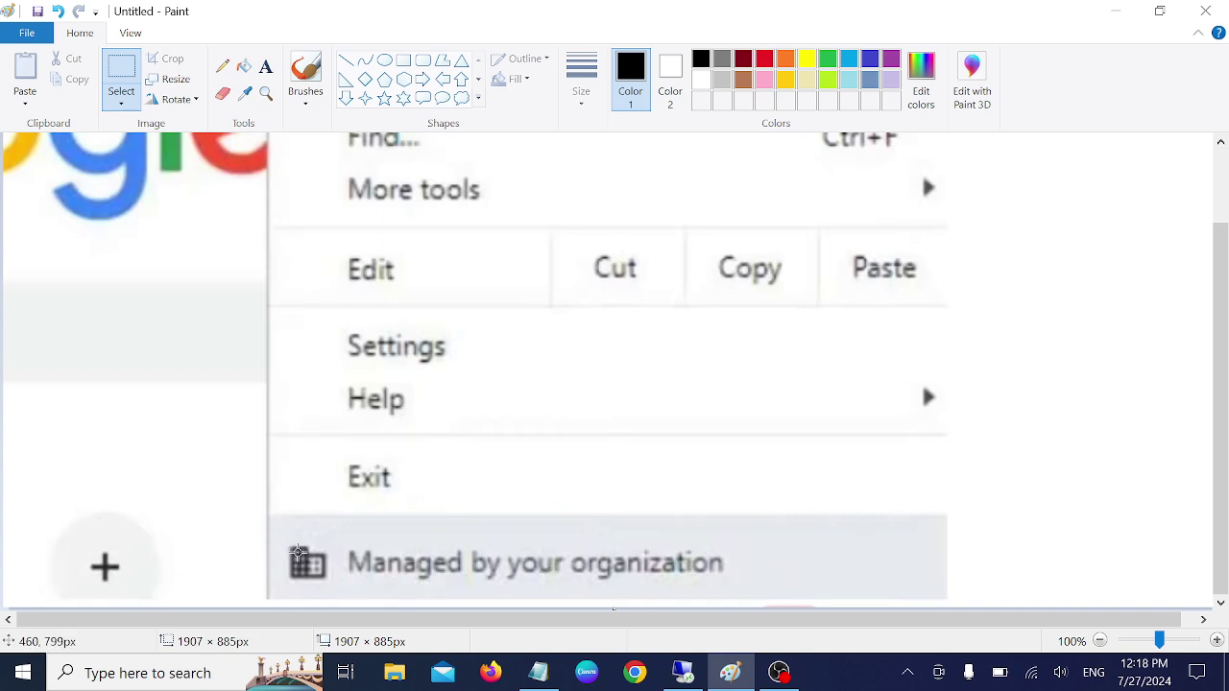
# - Minimize Paint, launch Chrome, and open its Settings page from the three-dot menu
pyautogui.click(1114, 10)
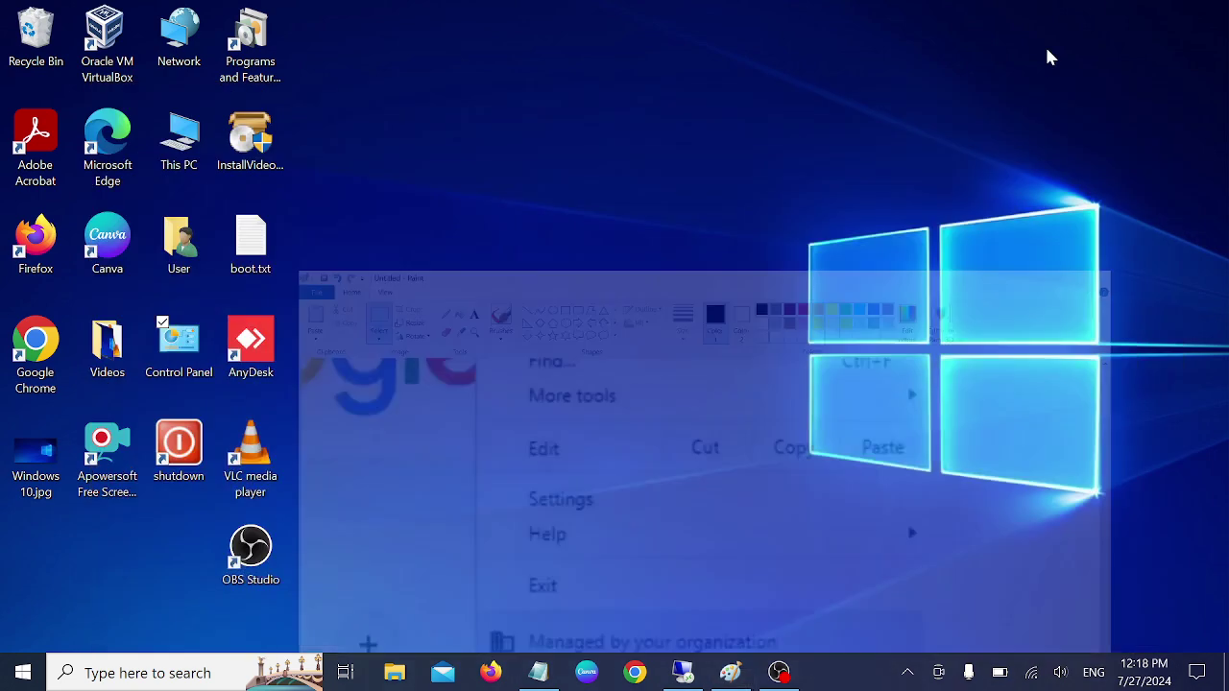
pyautogui.click(635, 672)
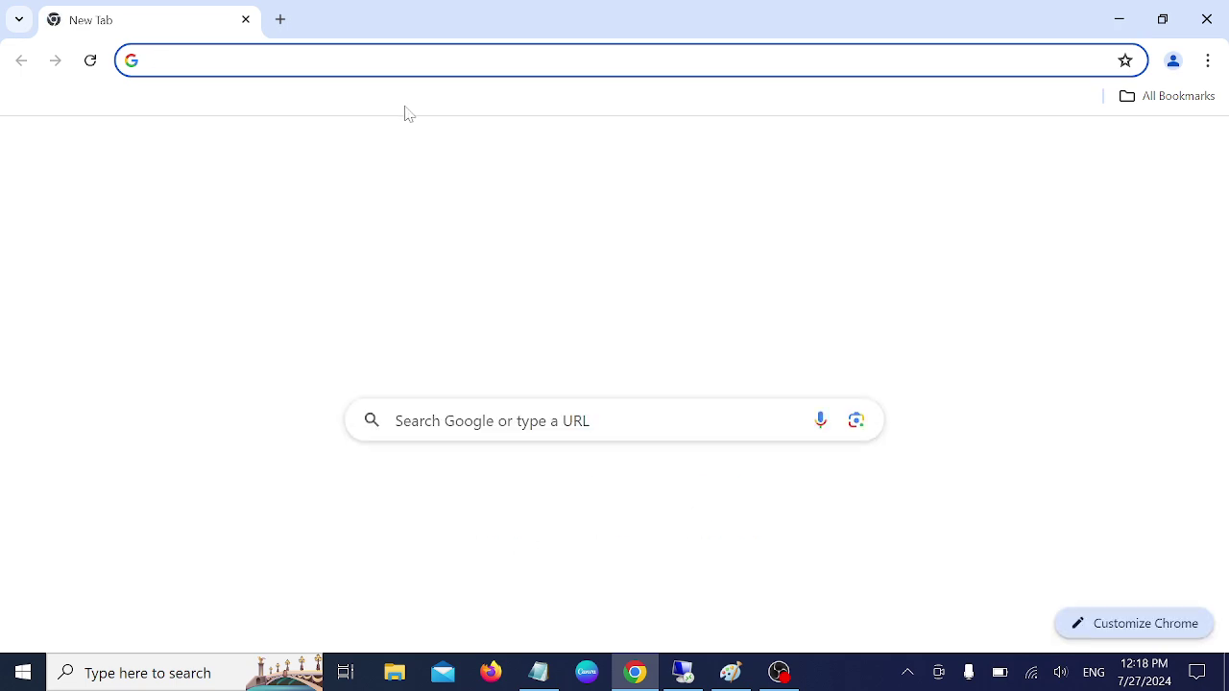
pyautogui.click(1208, 61)
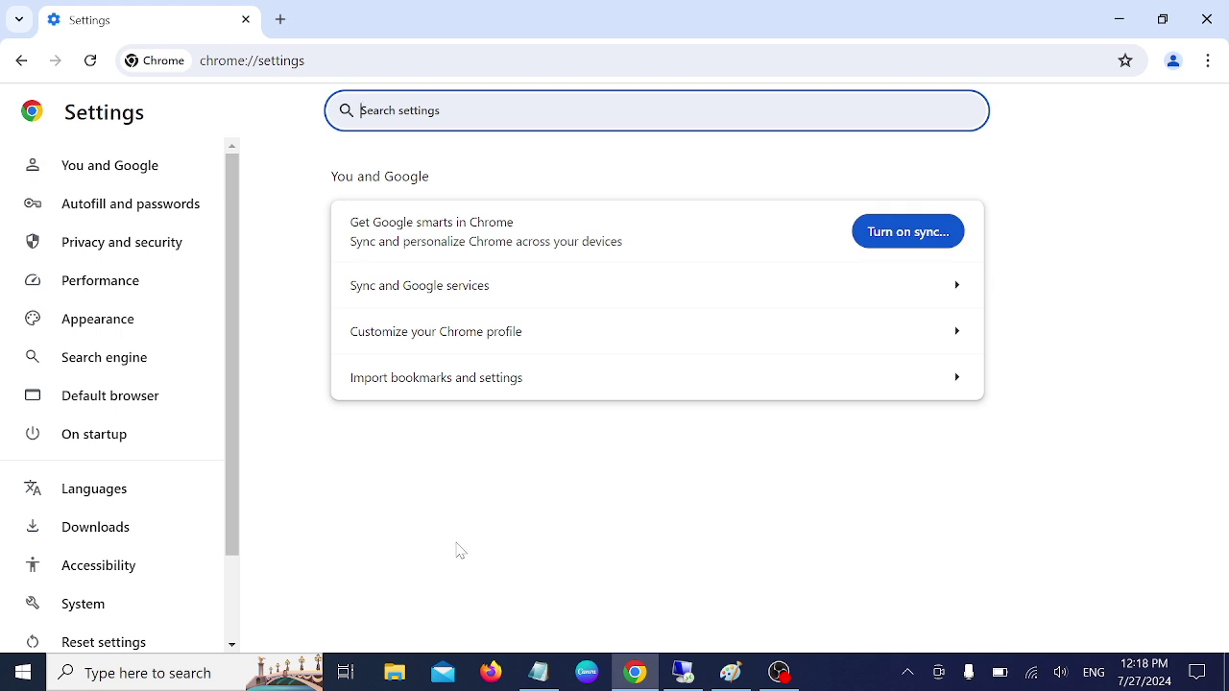
pyautogui.scroll(-2, 182, 560)
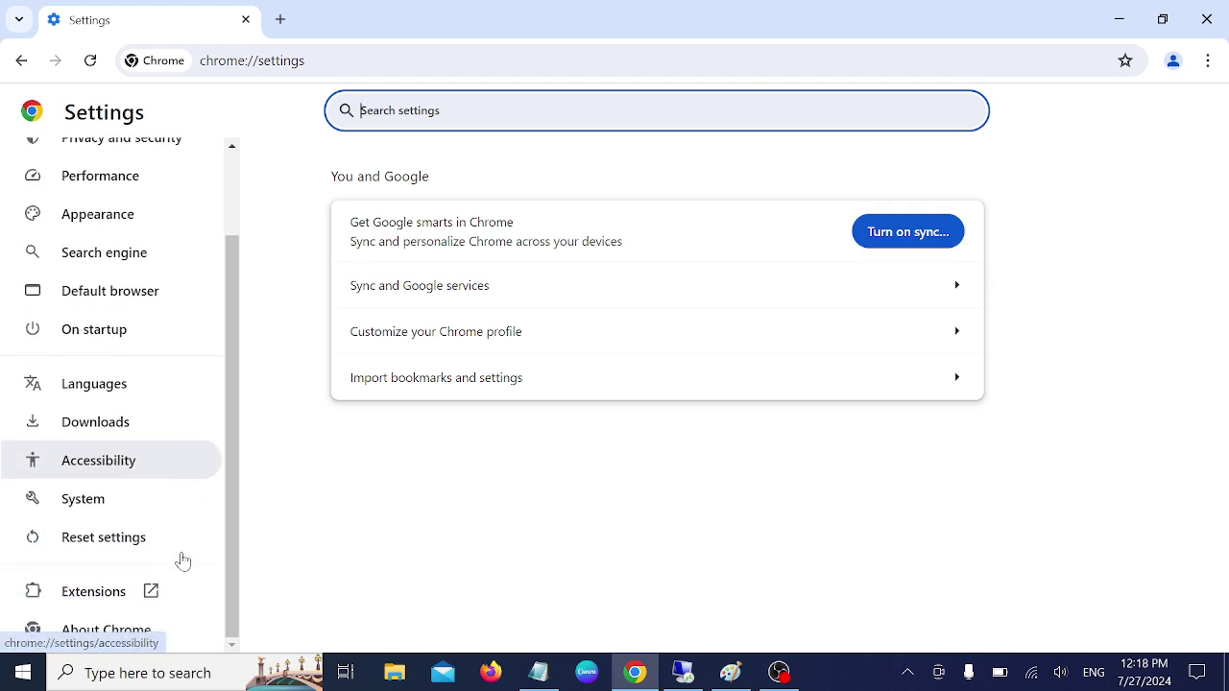
# - Open Reset settings and review the restore-defaults warning about disabled extensions and deleted cookies
pyautogui.click(93, 536)
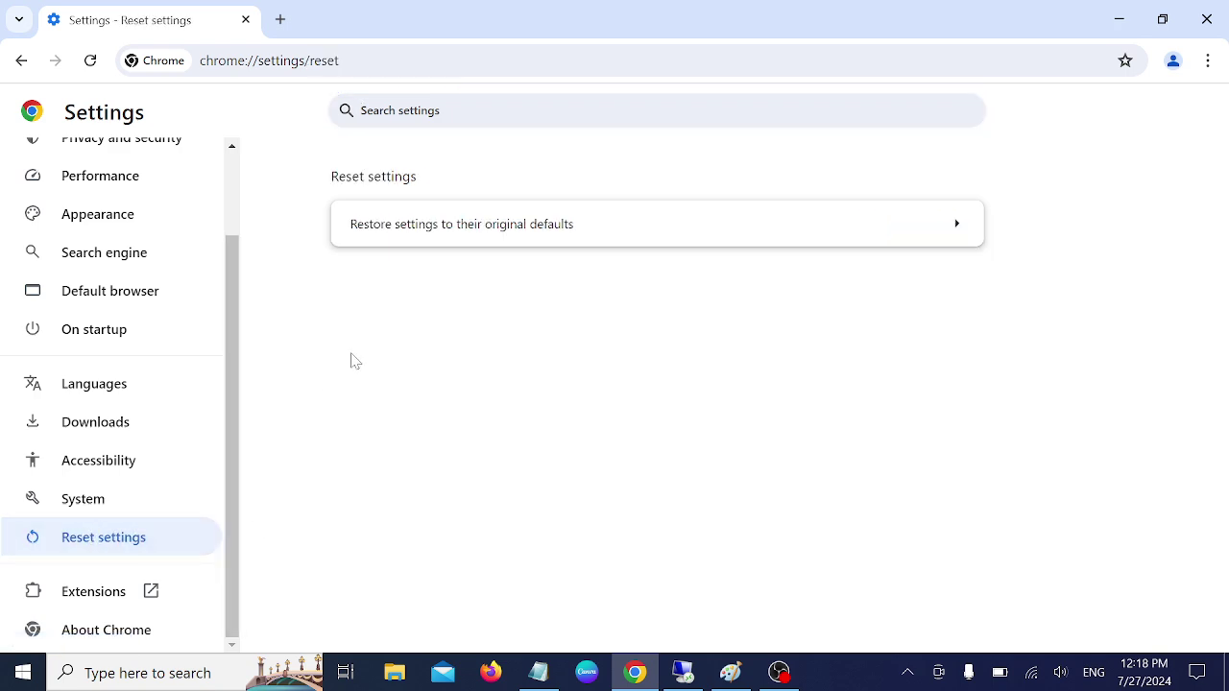
pyautogui.click(520, 235)
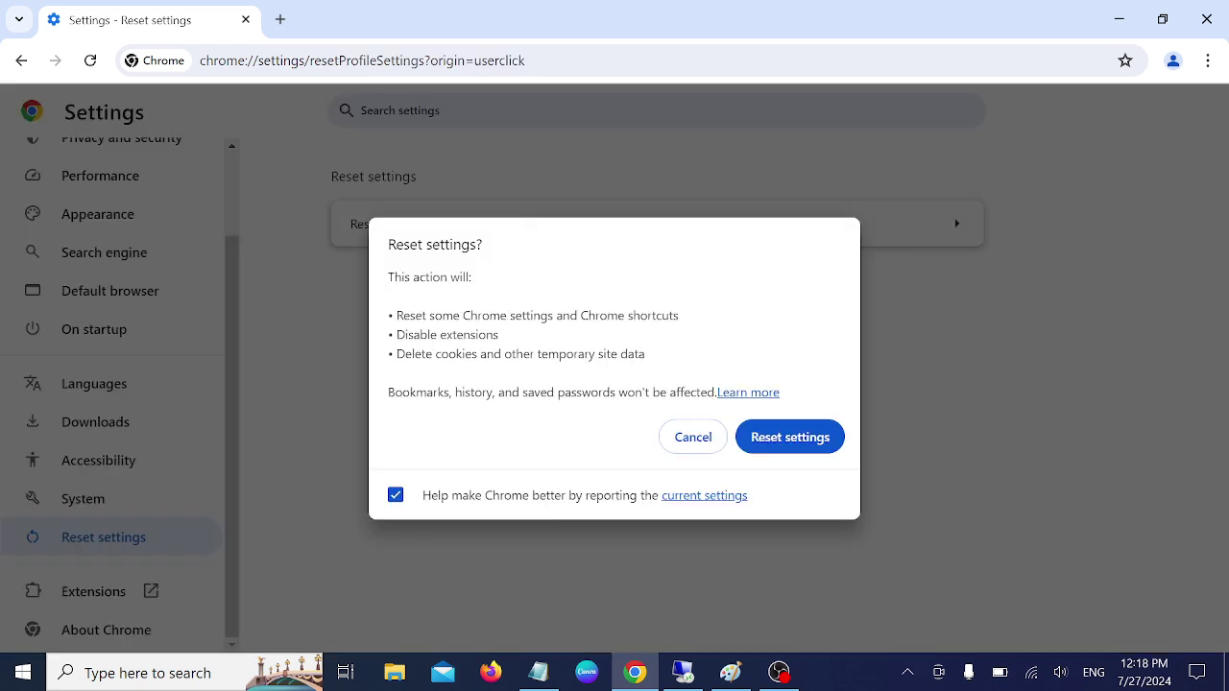
pyautogui.moveTo(411, 315); pyautogui.dragTo(661, 315)
pyautogui.moveTo(427, 334); pyautogui.dragTo(499, 335)
pyautogui.moveTo(396, 353); pyautogui.dragTo(638, 353)
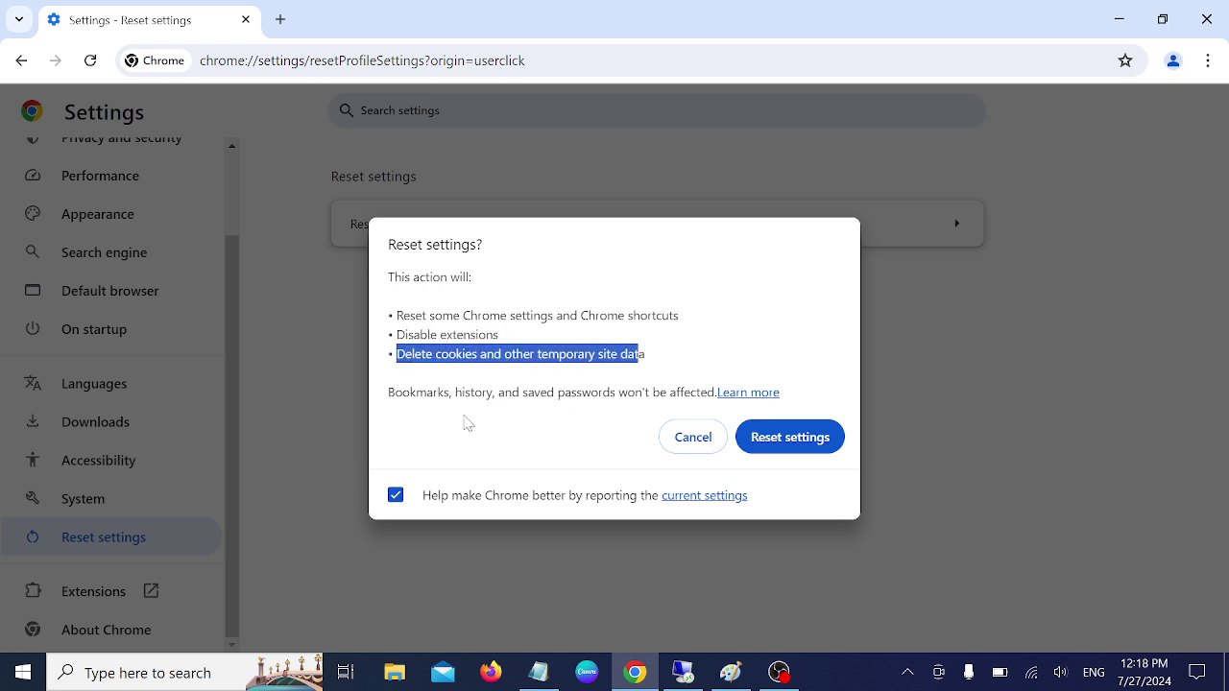
pyautogui.moveTo(433, 392); pyautogui.dragTo(661, 392)
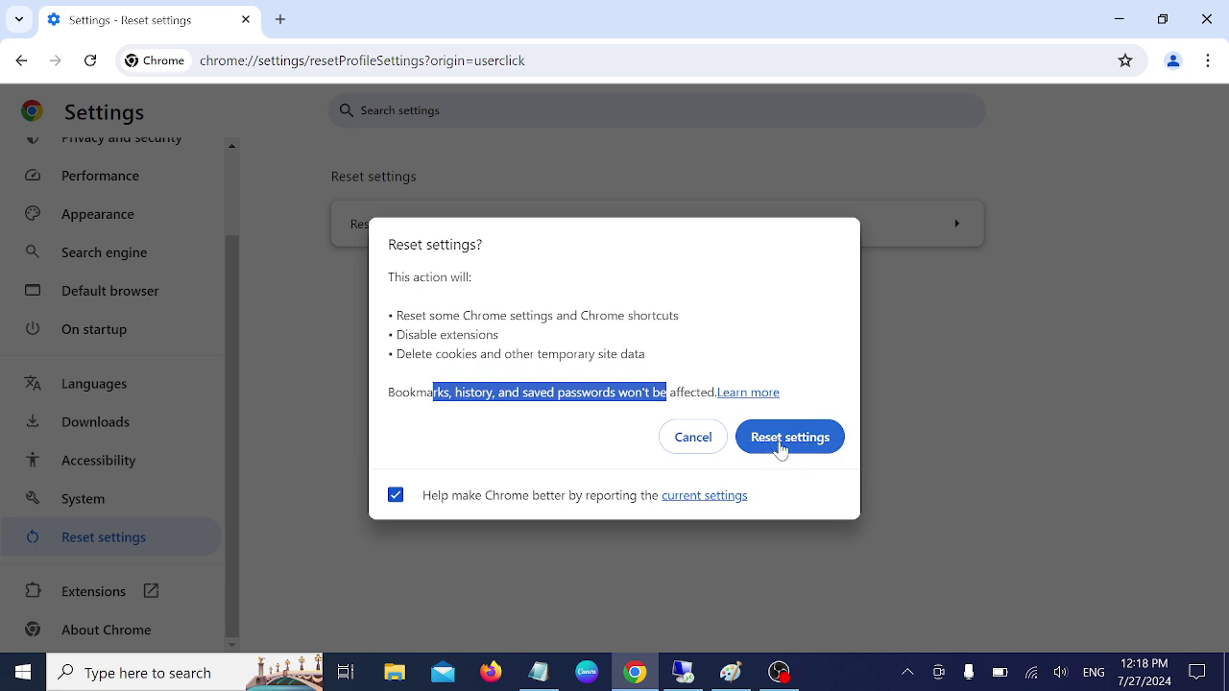
# - Cancel the restore-defaults confirmation so no settings are reset
pyautogui.click(326, 377)
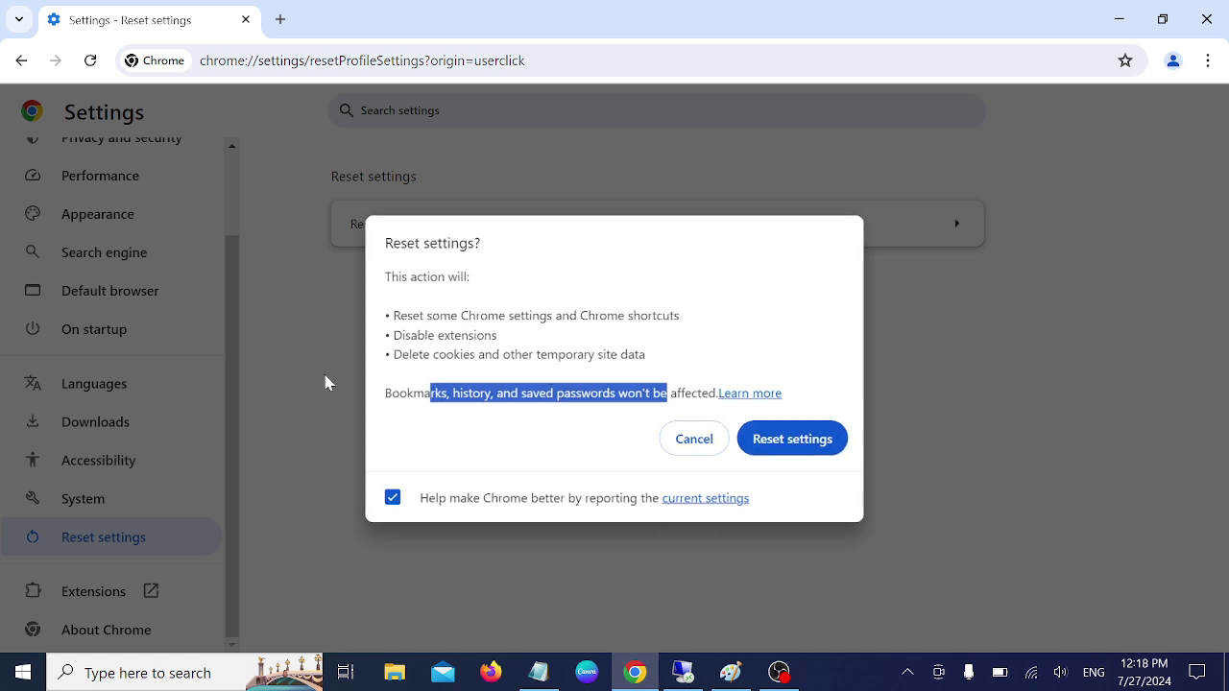
pyautogui.click(693, 438)
pyautogui.scroll(1, 152, 413)
pyautogui.scroll(1, 151, 413)
pyautogui.scroll(-1, 152, 413)
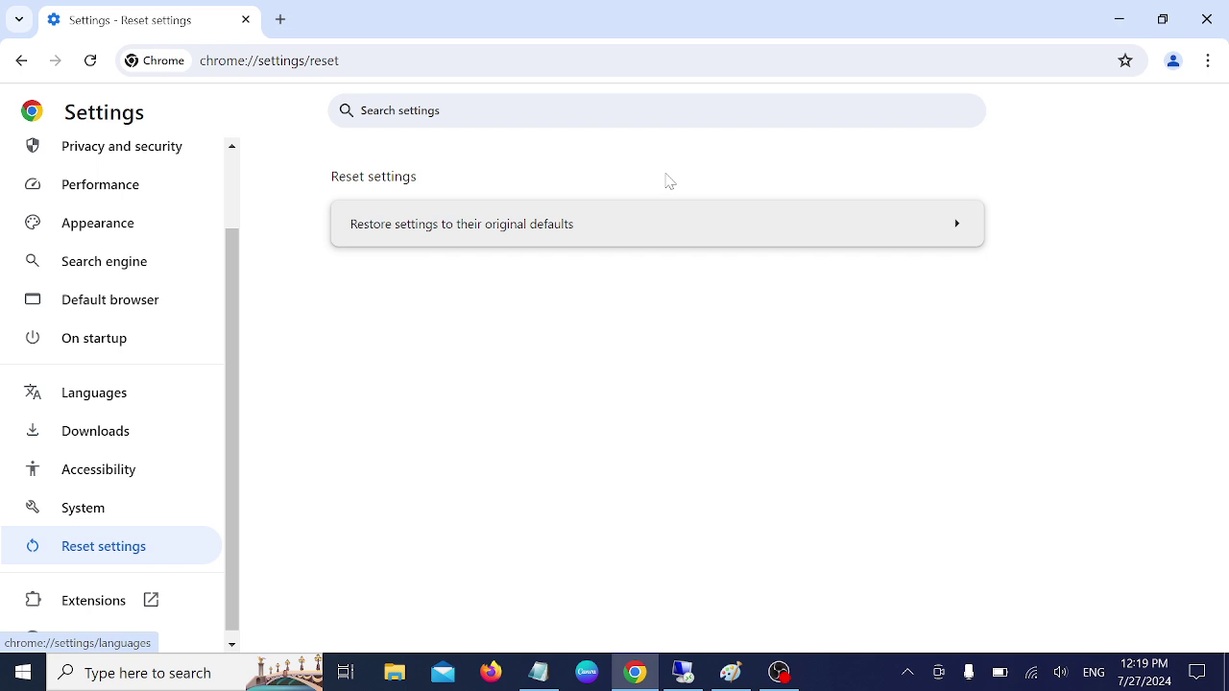
# - Check Manage Extensions in a new tab, finding none installed, then return to Reset settings
pyautogui.click(1207, 60)
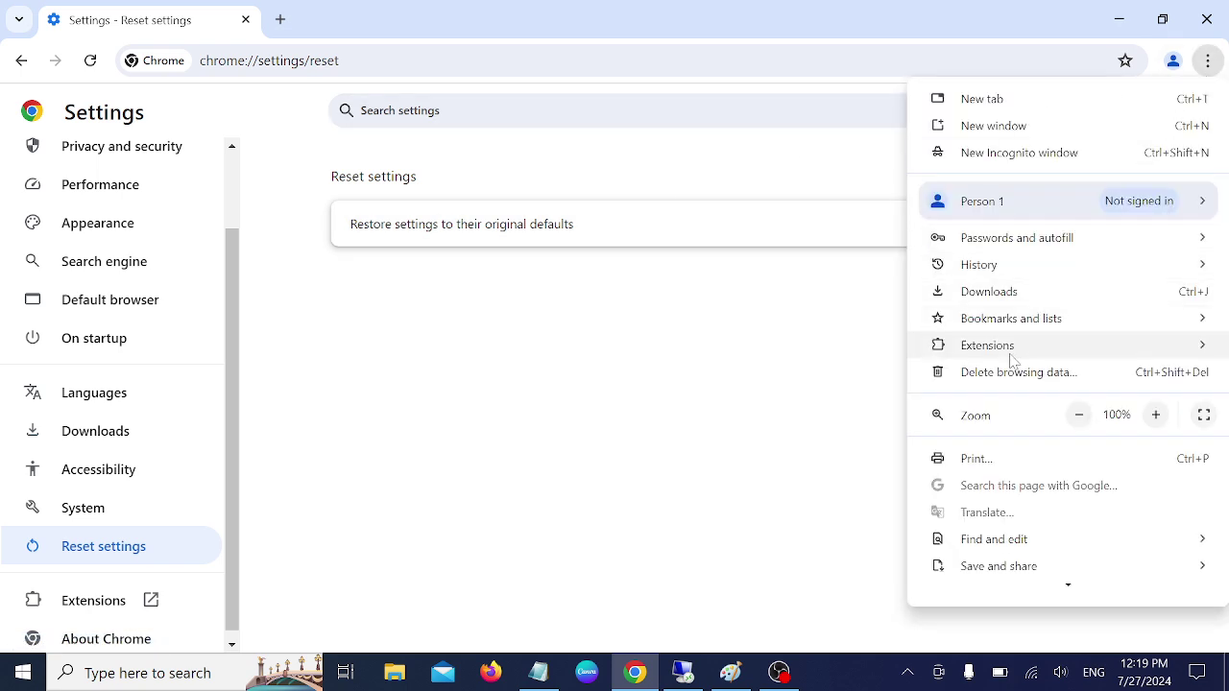
pyautogui.moveTo(987, 345)
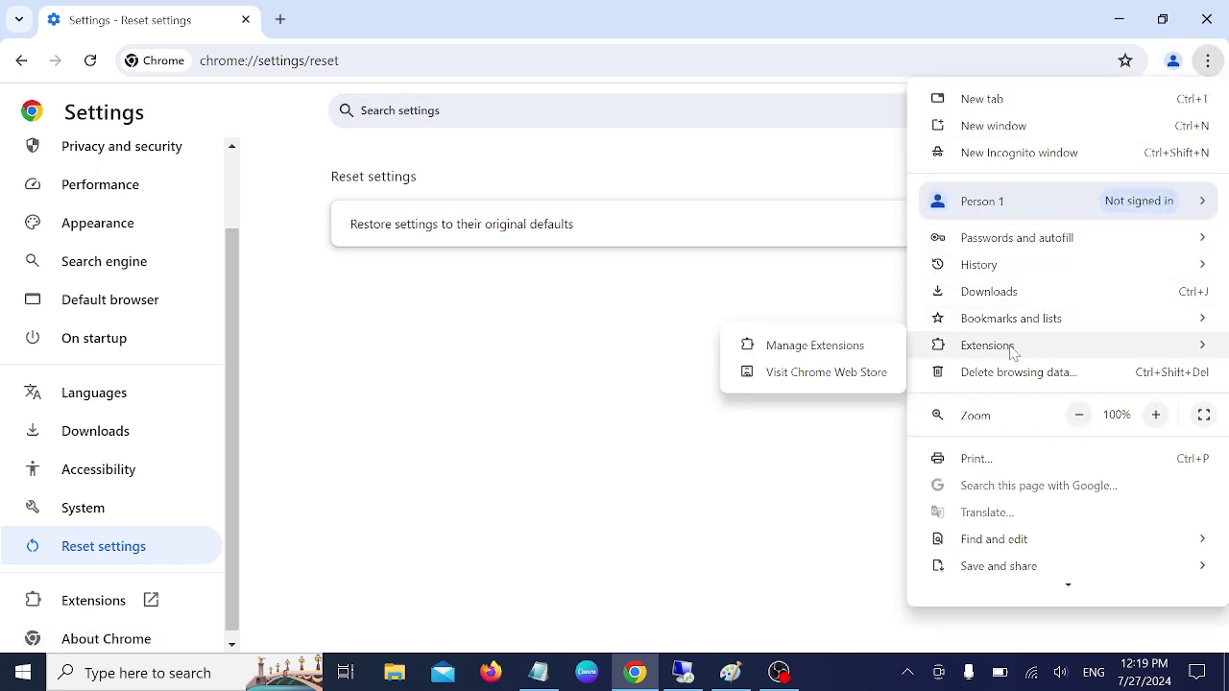
pyautogui.click(824, 357)
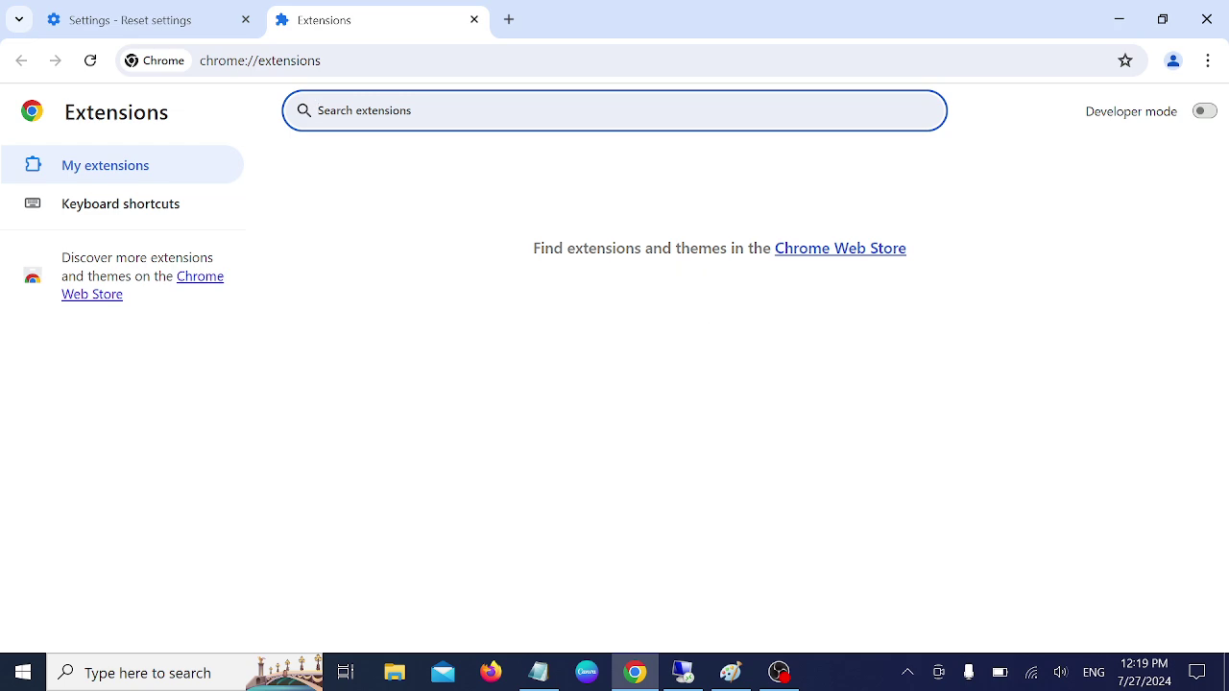
pyautogui.click(149, 21)
pyautogui.scroll(-1, 128, 442)
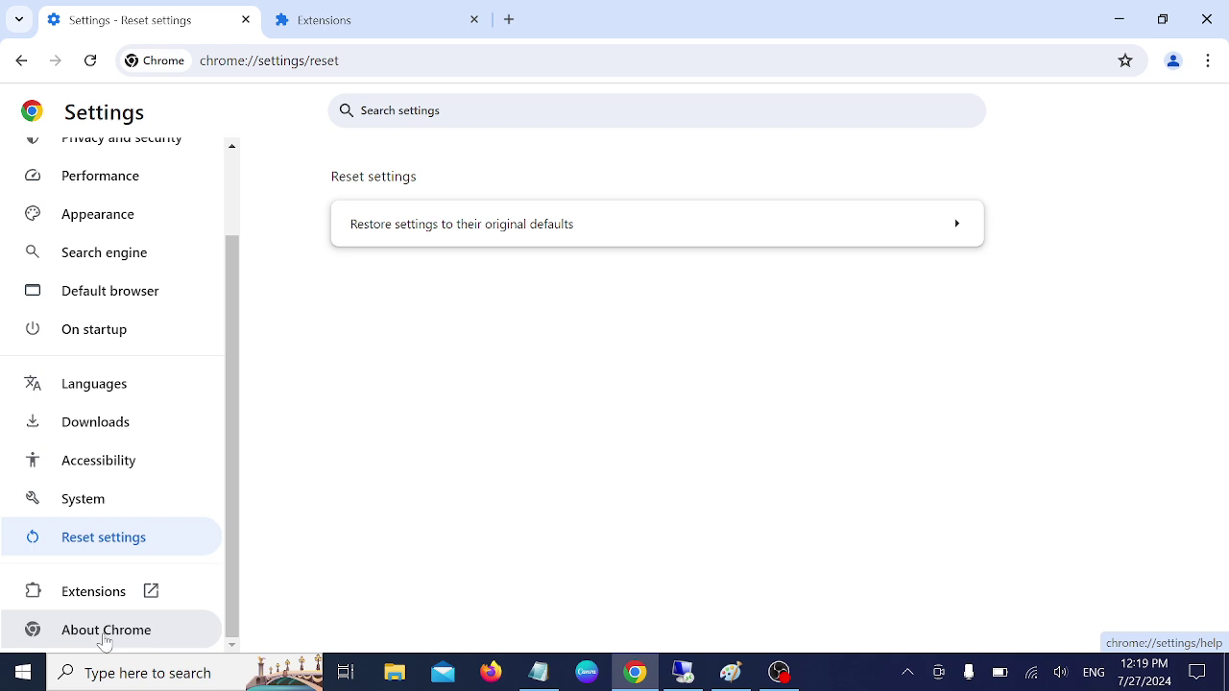
pyautogui.scroll(1, 129, 387)
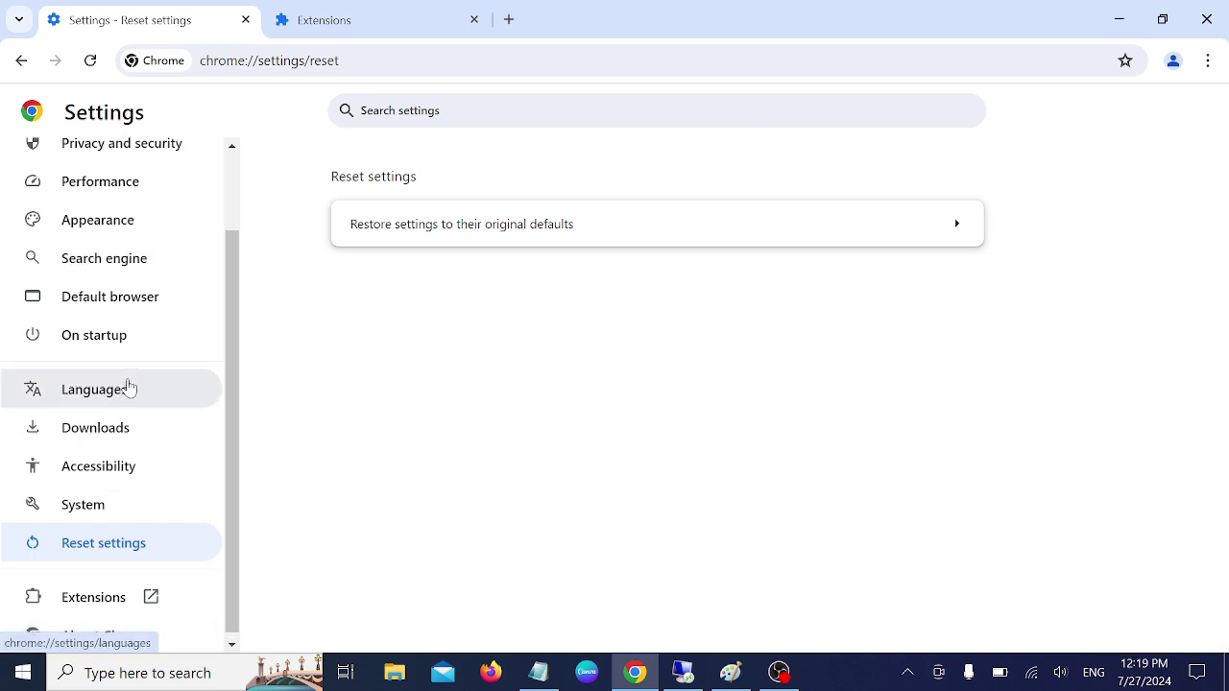
pyautogui.scroll(2, 130, 387)
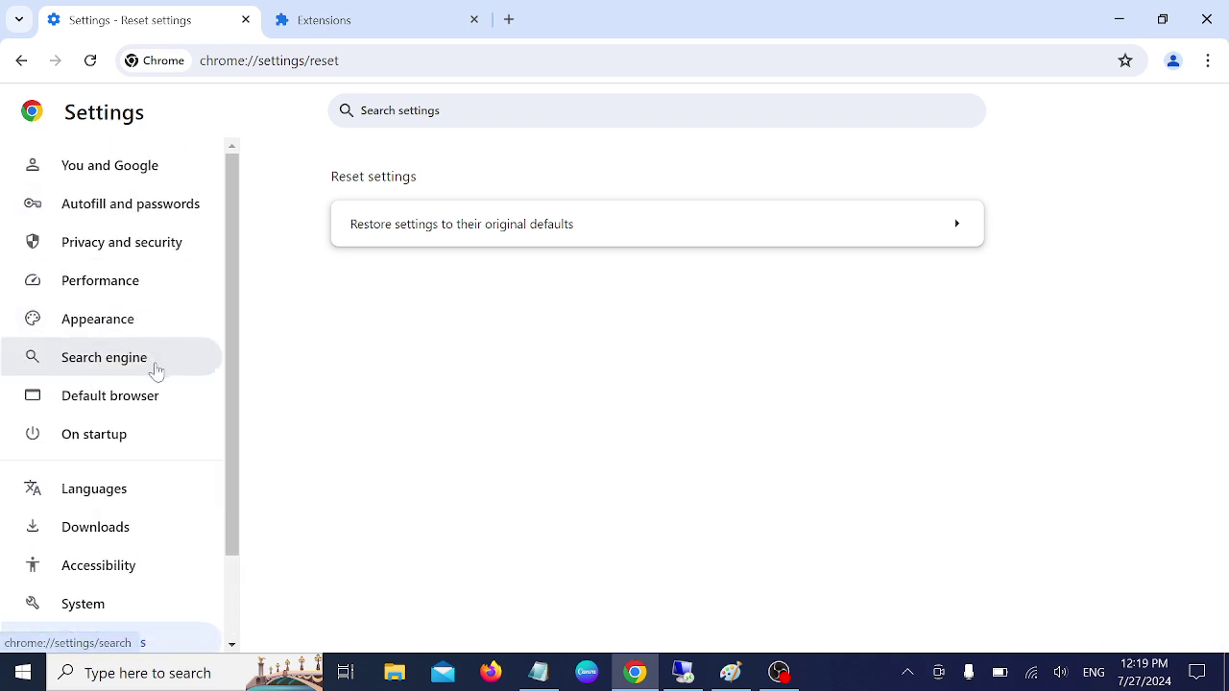
# - Close Chrome and search Windows for Registry Editor with the query 'regsit'
pyautogui.click(1208, 22)
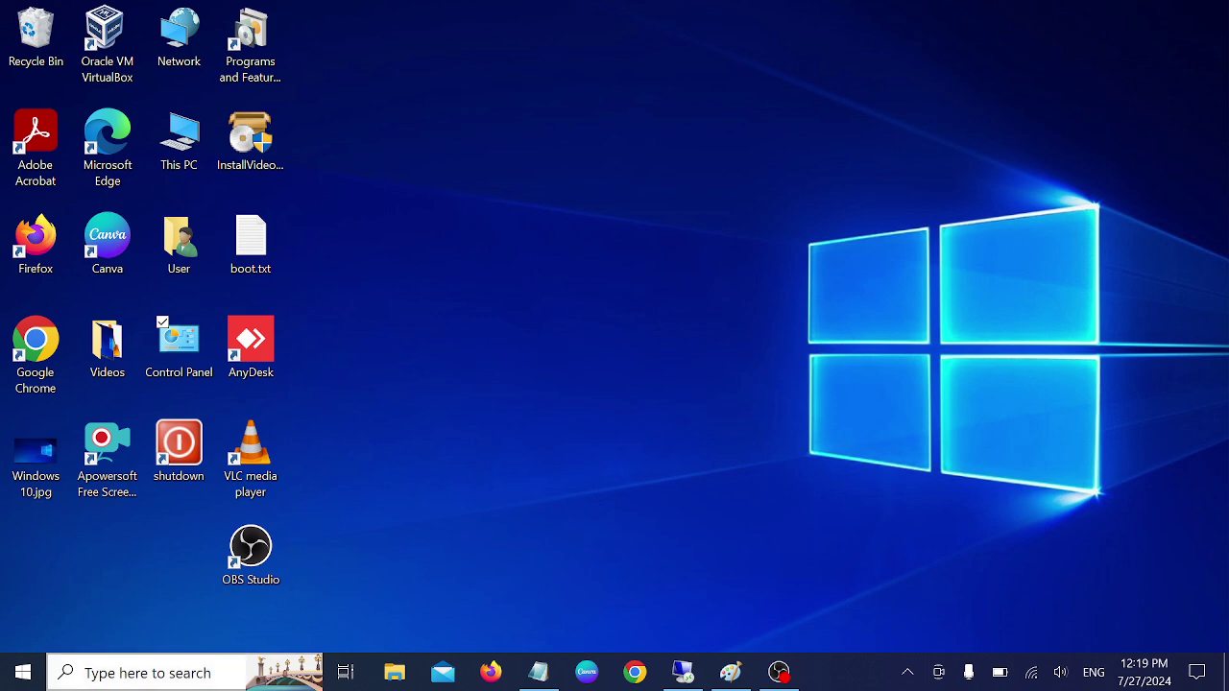
pyautogui.click(160, 676)
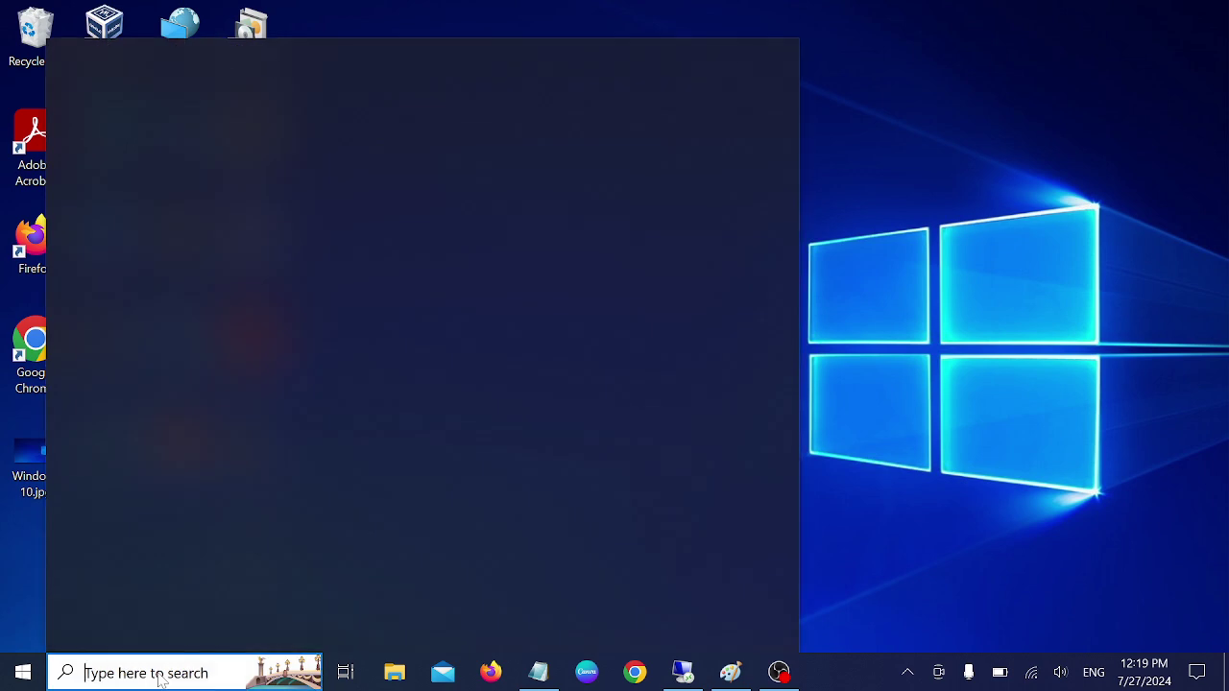
pyautogui.write('regsit')
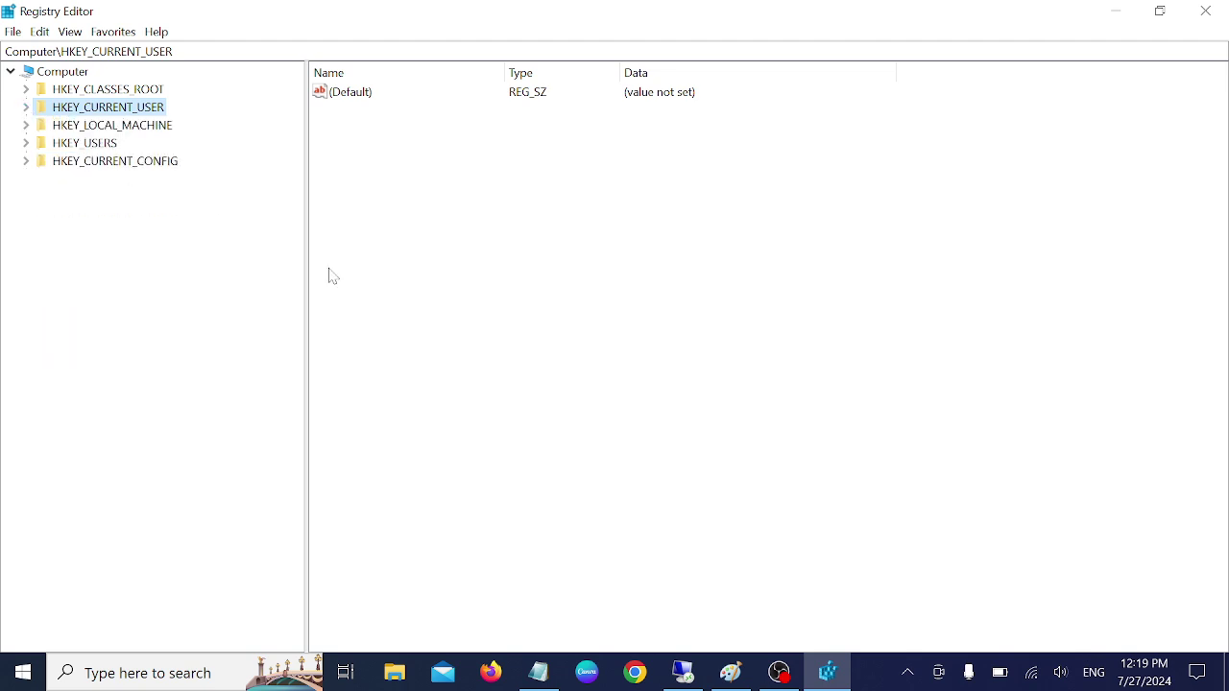
# - Separate the two Chrome policy paths in Notepad with a blank line and move the window aside
pyautogui.click(540, 672)
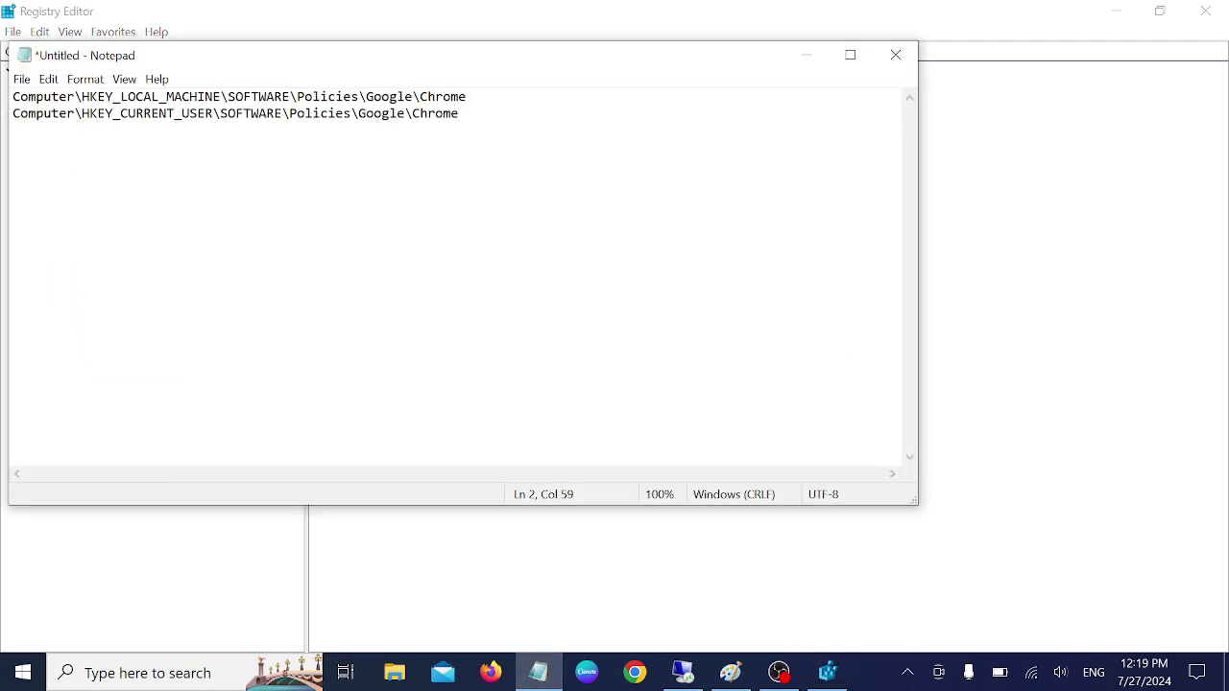
pyautogui.hotkey('ctrl', 'shift', 'Left')
pyautogui.hotkey('ctrl', 'shift', 'Left')
pyautogui.hotkey('ctrl', 'shift', 'Left')
pyautogui.hotkey('shift', 'Home')
pyautogui.hotkey('shift', 'Up')
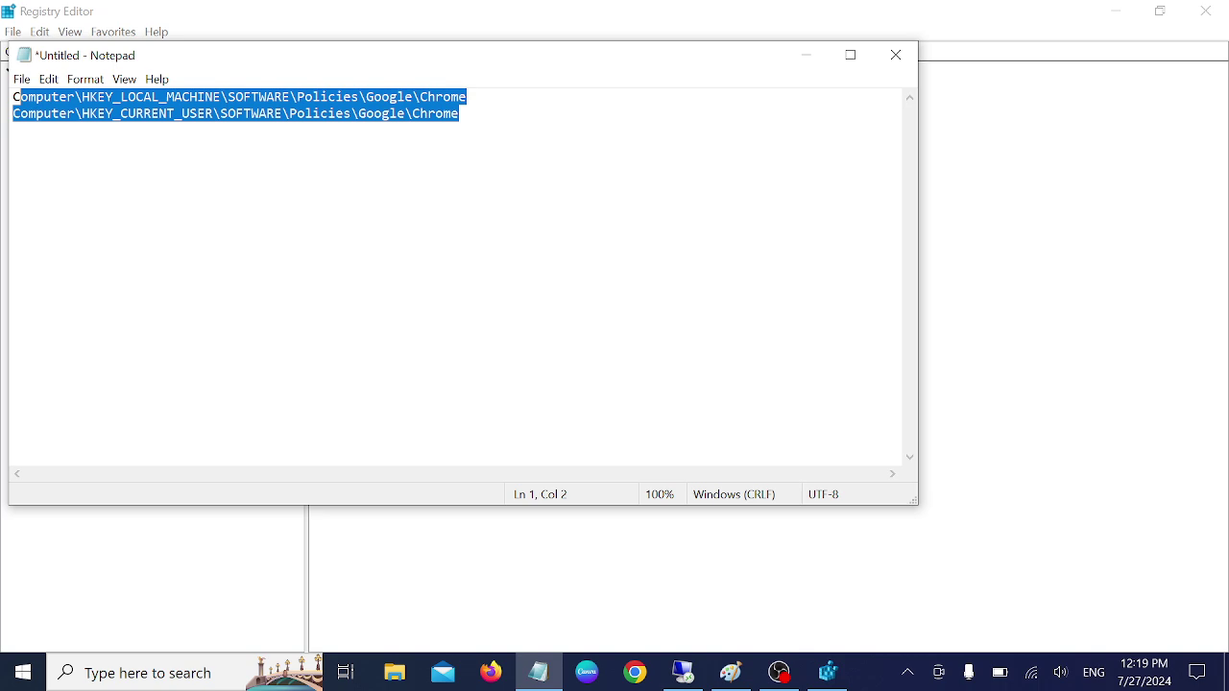
pyautogui.press('Left')
pyautogui.press('Right')
pyautogui.press('Right')
pyautogui.press('Right')
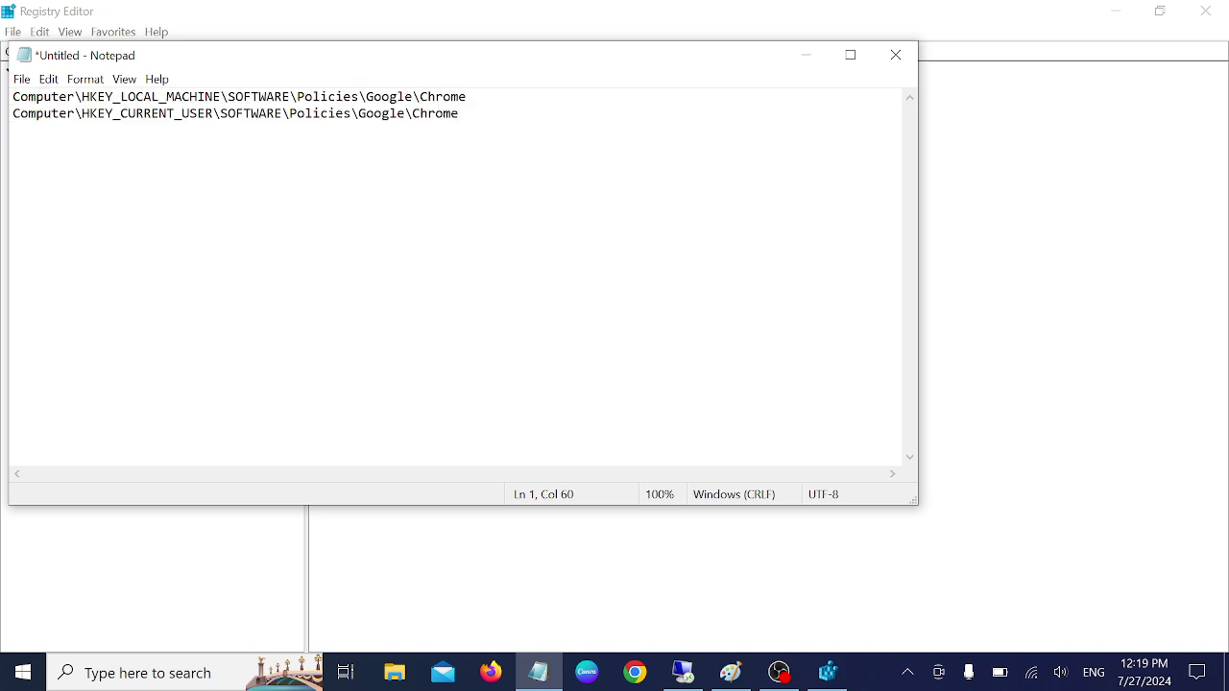
pyautogui.press('Return')
pyautogui.press('Return')
pyautogui.moveTo(491, 68); pyautogui.dragTo(640, 173)
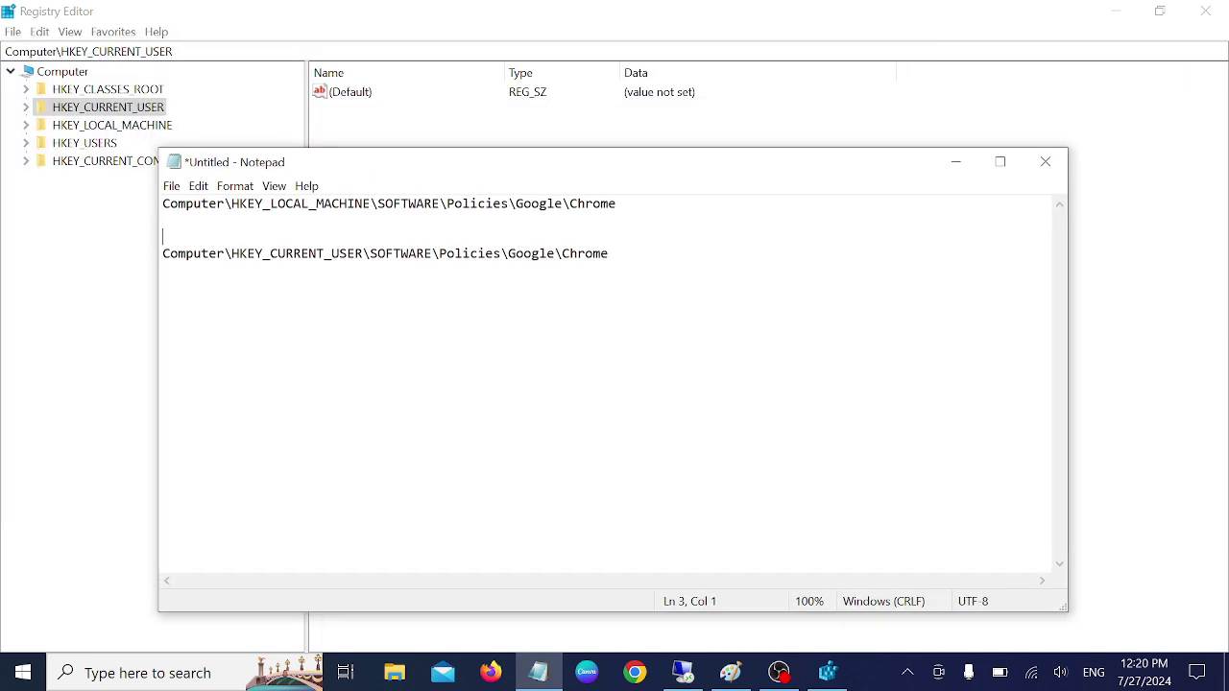
# - Expand HKEY_LOCAL_MACHINE\SOFTWARE\Policies\Google to reveal the Chrome key
pyautogui.click(950, 161)
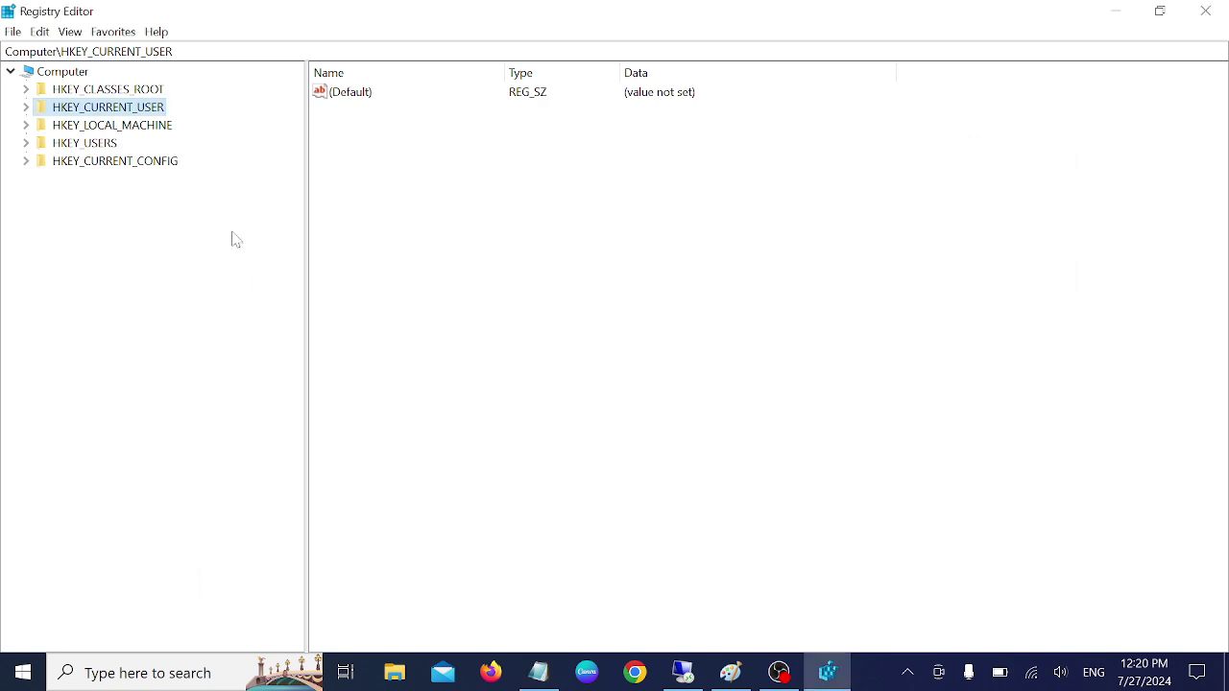
pyautogui.doubleClick(101, 130)
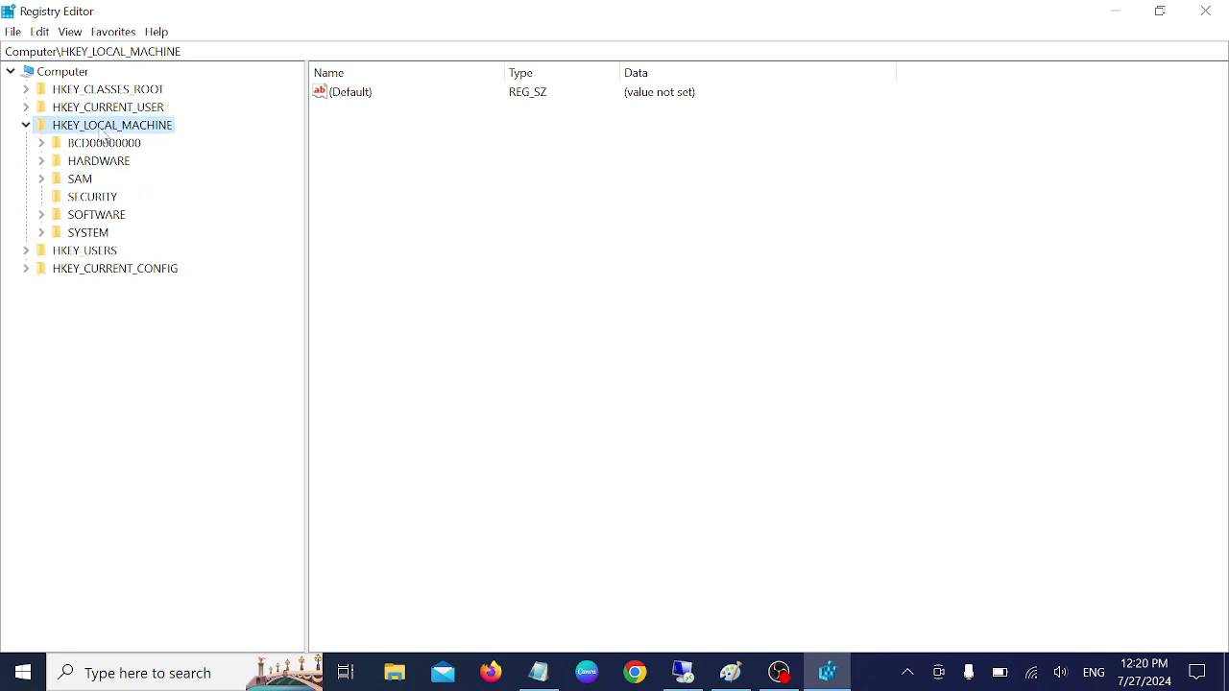
pyautogui.doubleClick(89, 215)
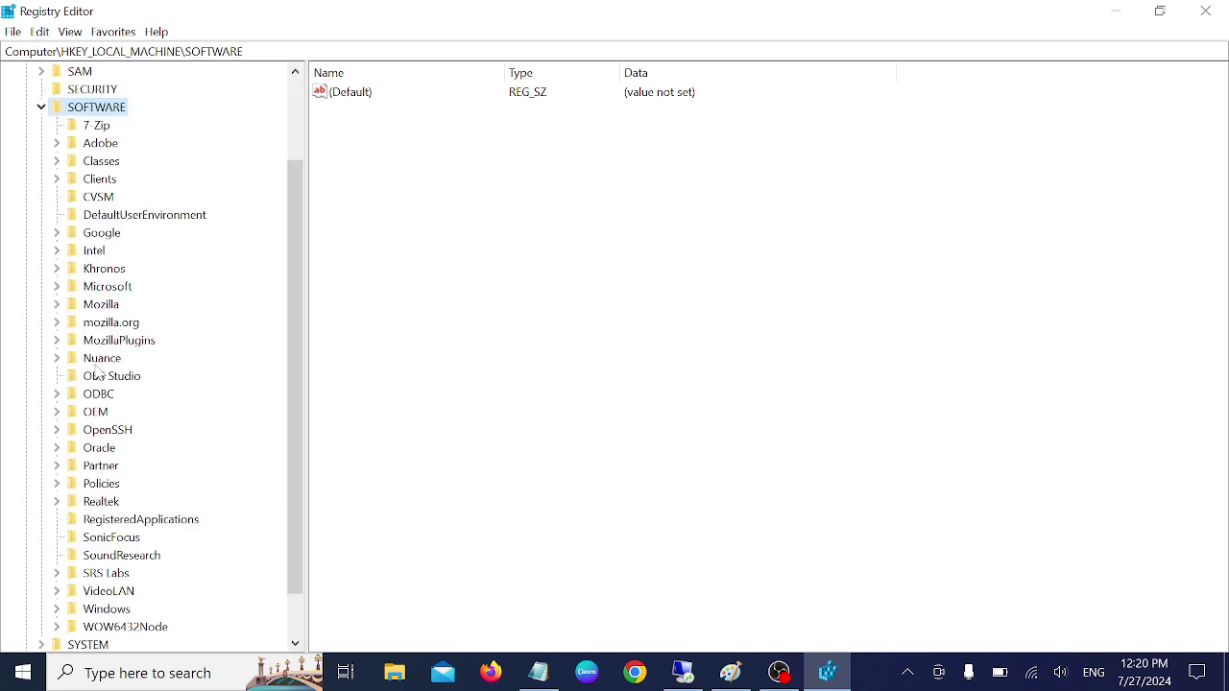
pyautogui.scroll(-1, 98, 374)
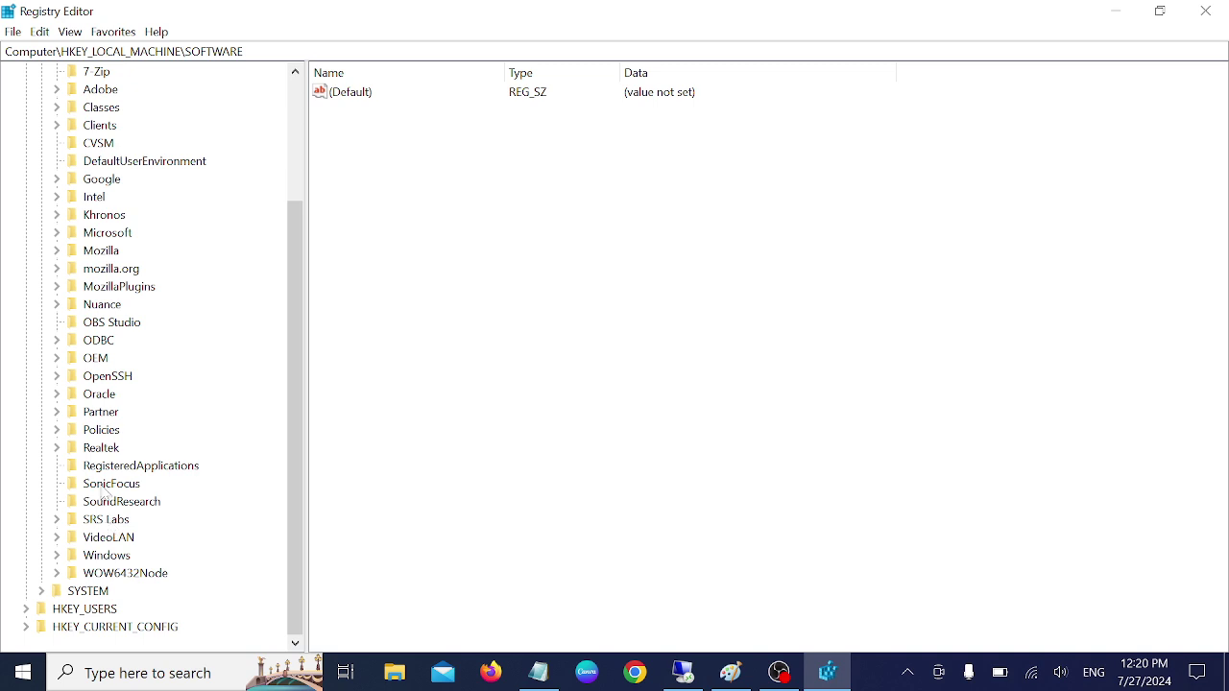
pyautogui.doubleClick(100, 432)
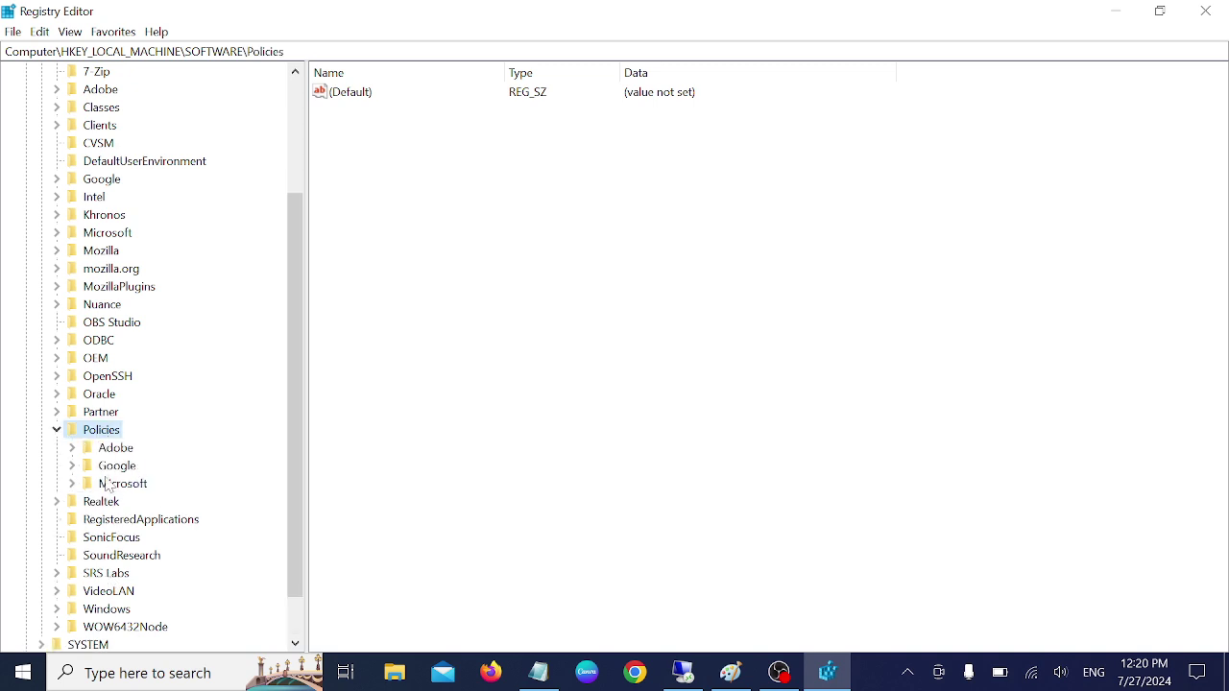
pyautogui.doubleClick(110, 468)
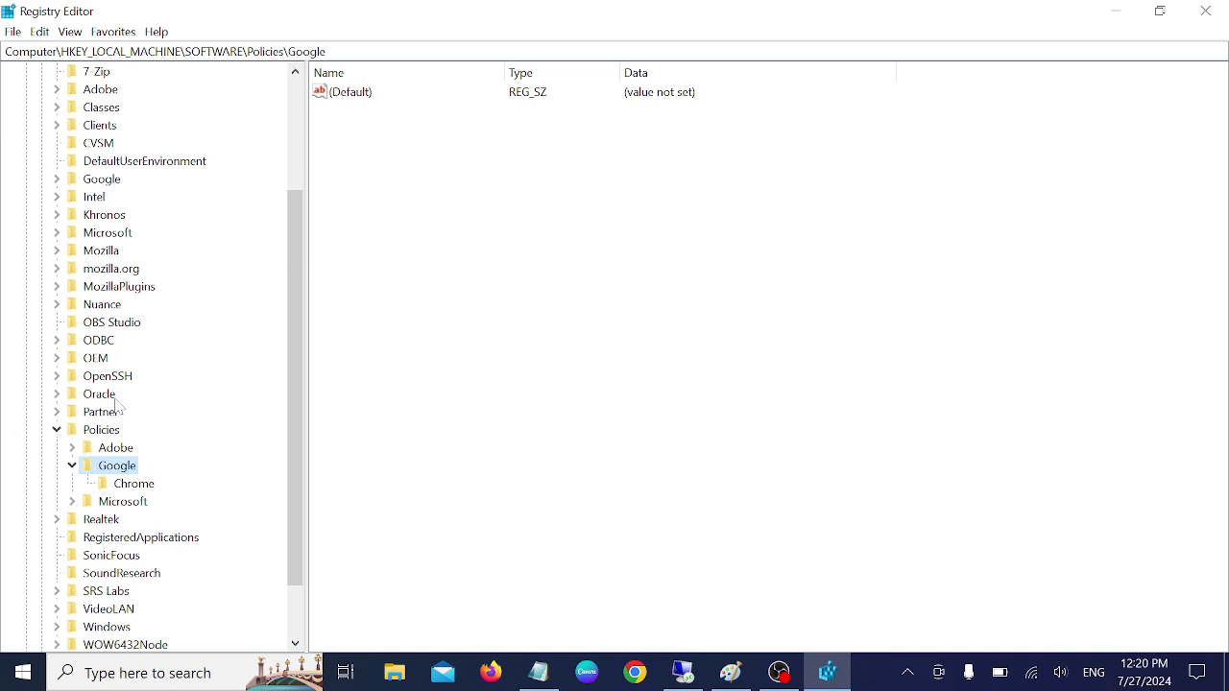
# - Delete the Chrome policy key under Google and confirm the deletion
pyautogui.click(132, 485)
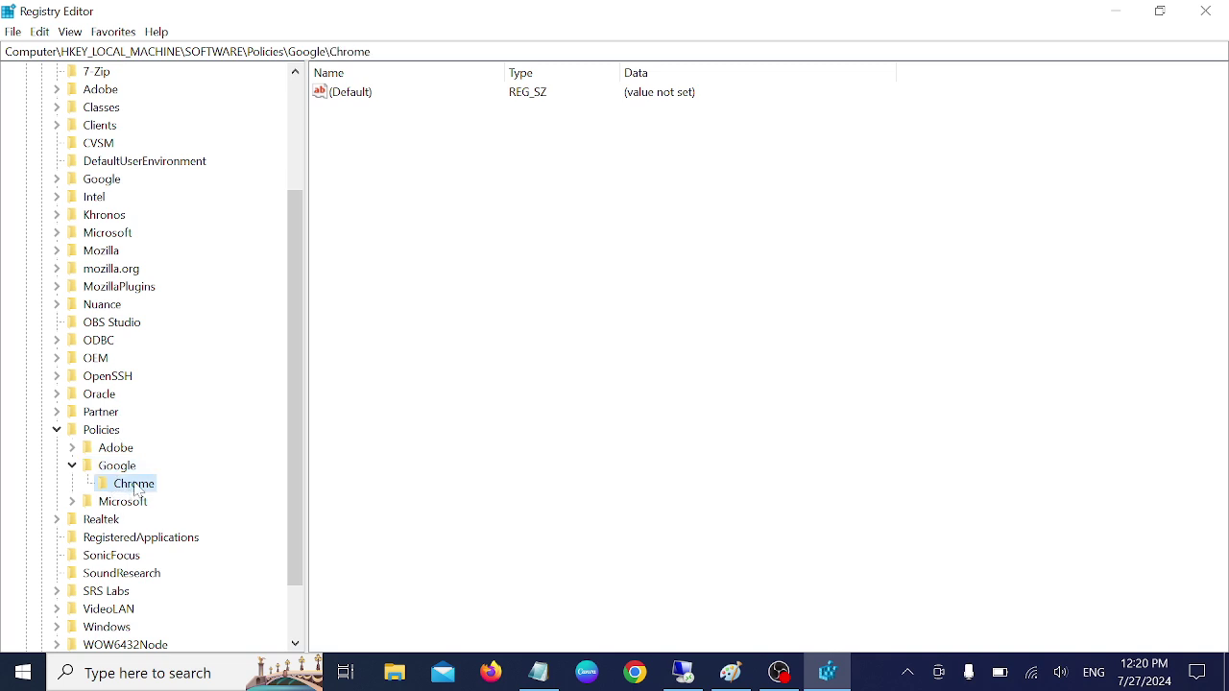
pyautogui.rightClick(135, 490)
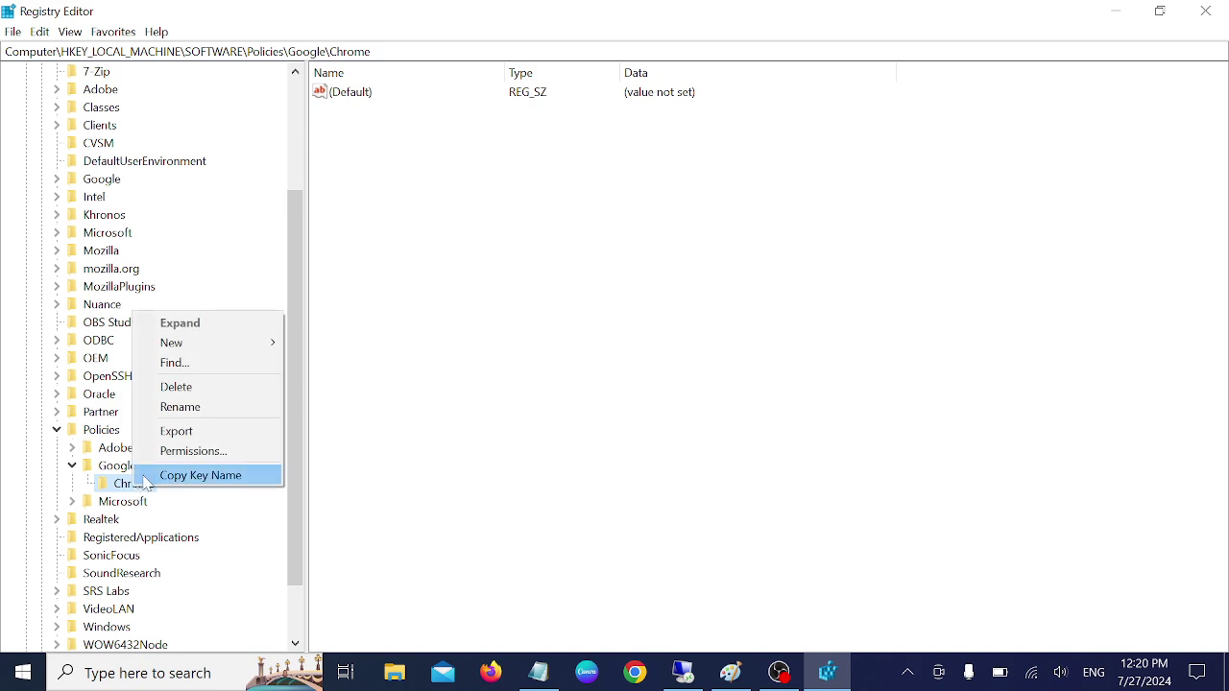
pyautogui.click(200, 390)
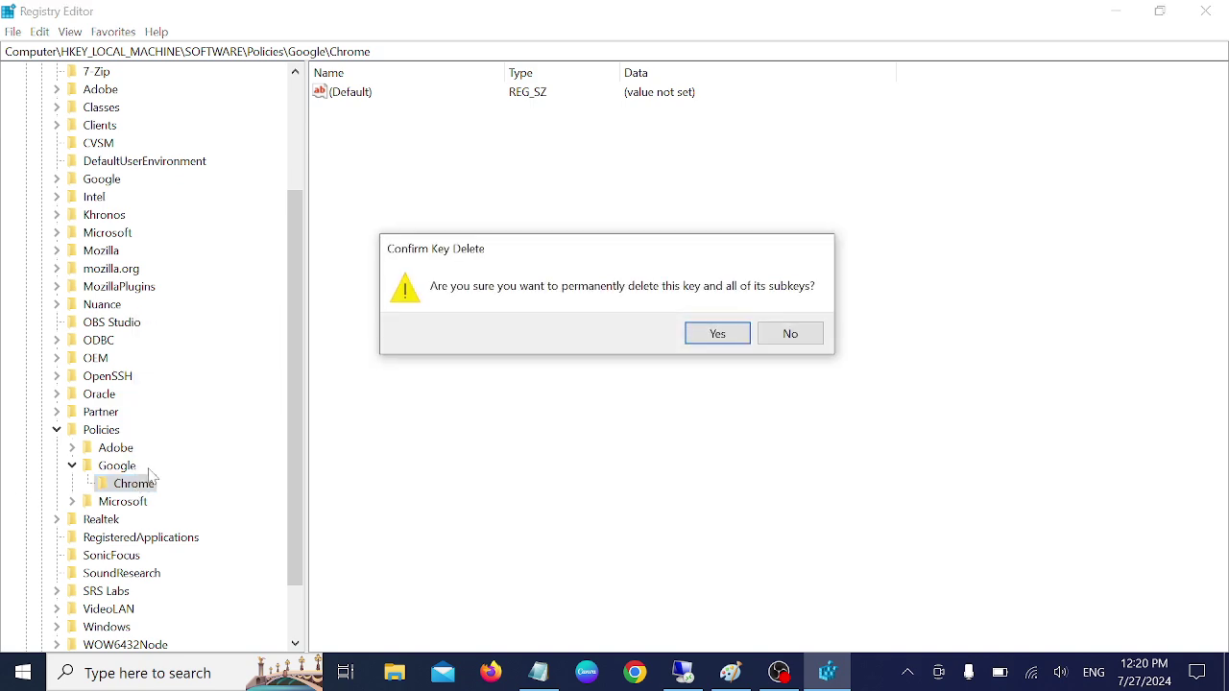
pyautogui.click(693, 338)
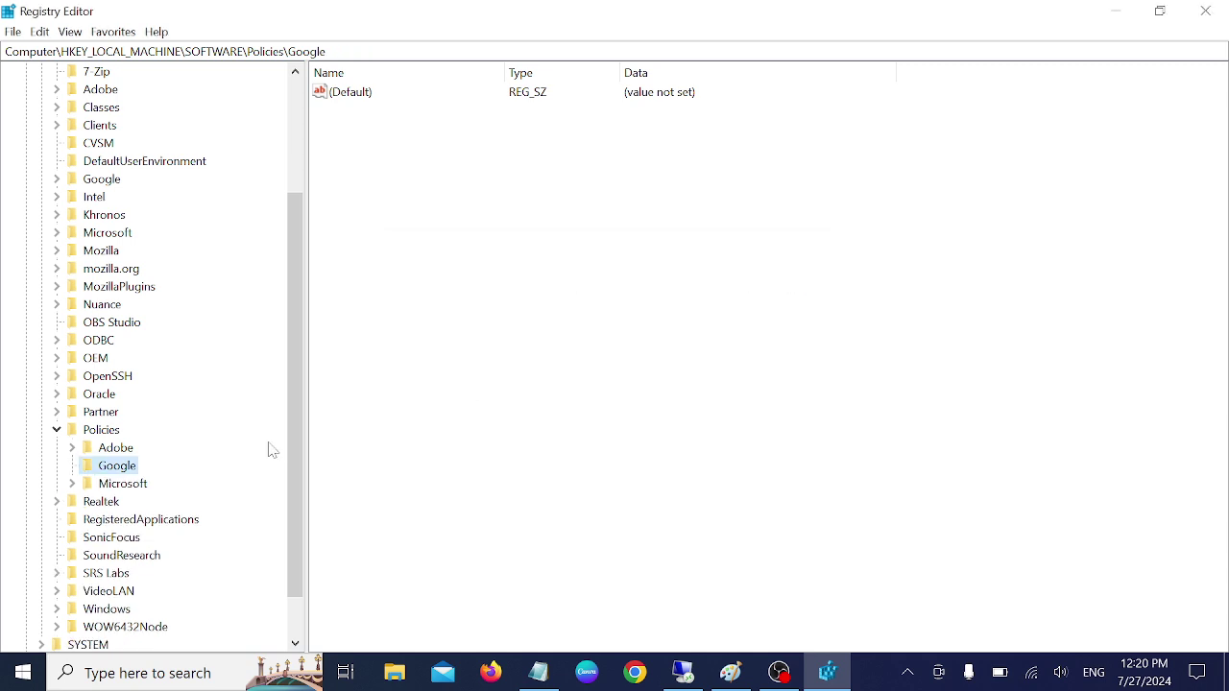
# - Collapse the Policies, SOFTWARE and HKEY_LOCAL_MACHINE keys
pyautogui.click(60, 436)
pyautogui.moveTo(291, 376); pyautogui.dragTo(291, 200)
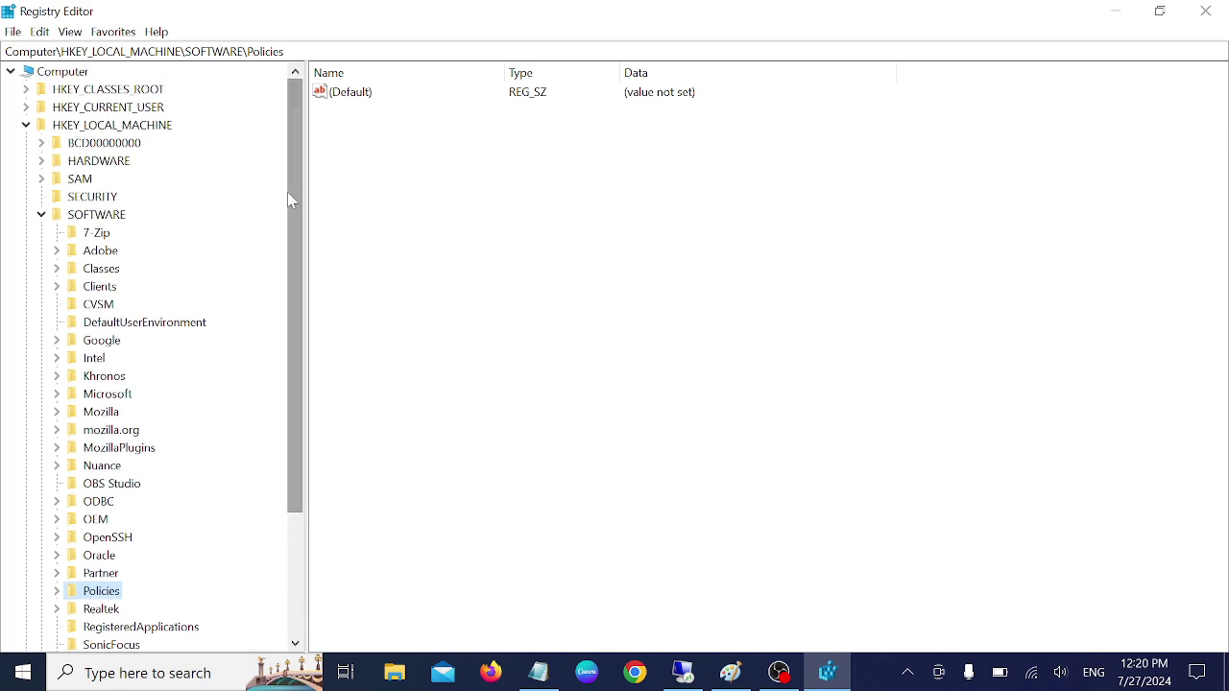
pyautogui.click(41, 214)
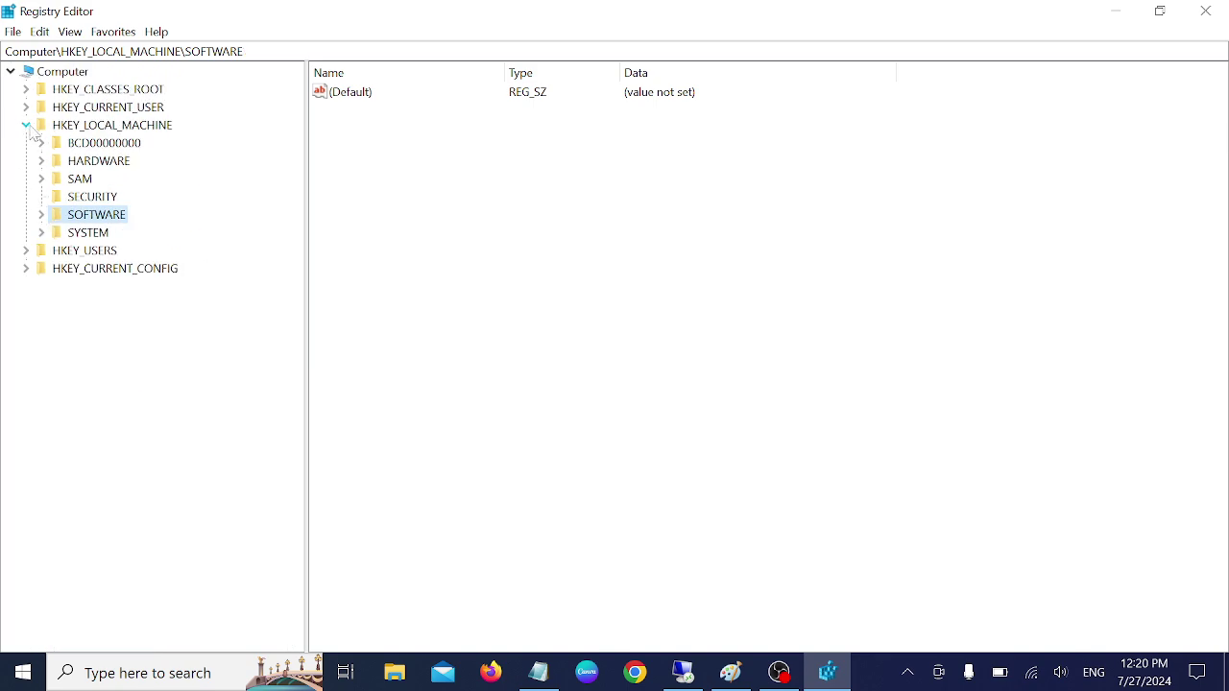
pyautogui.click(27, 126)
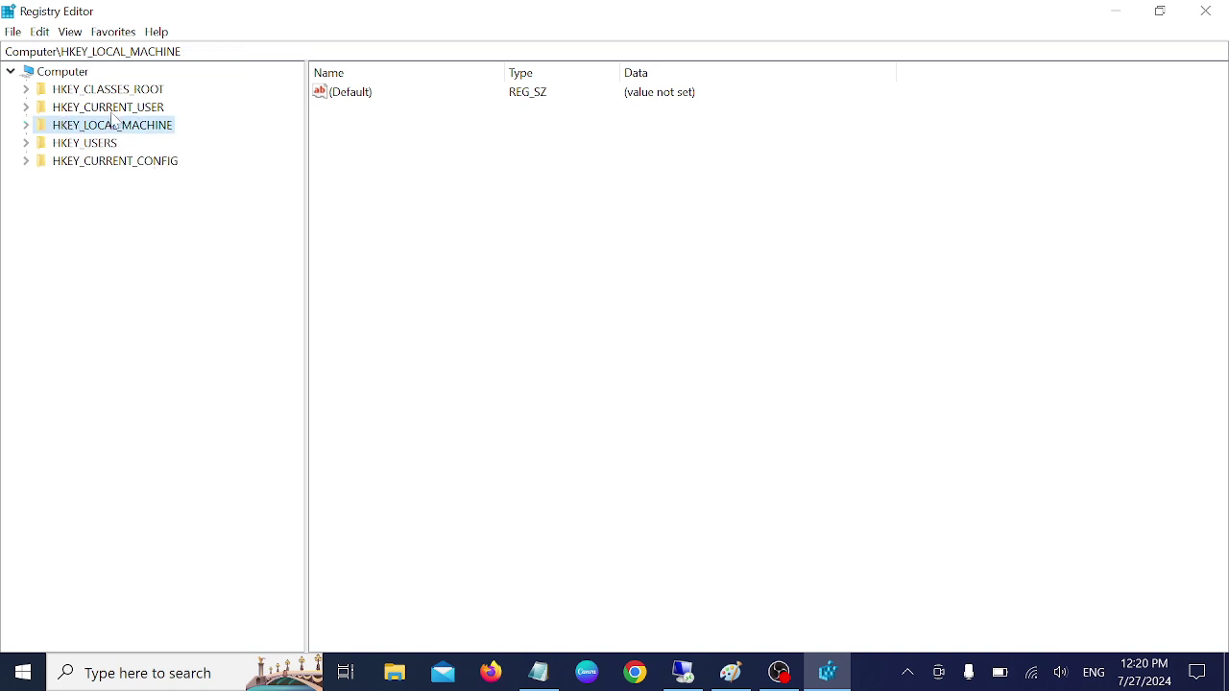
# - Check HKEY_CURRENT_USER\SOFTWARE\Policies for a Google key, find only Microsoft and Power, and close Registry Editor
pyautogui.doubleClick(112, 114)
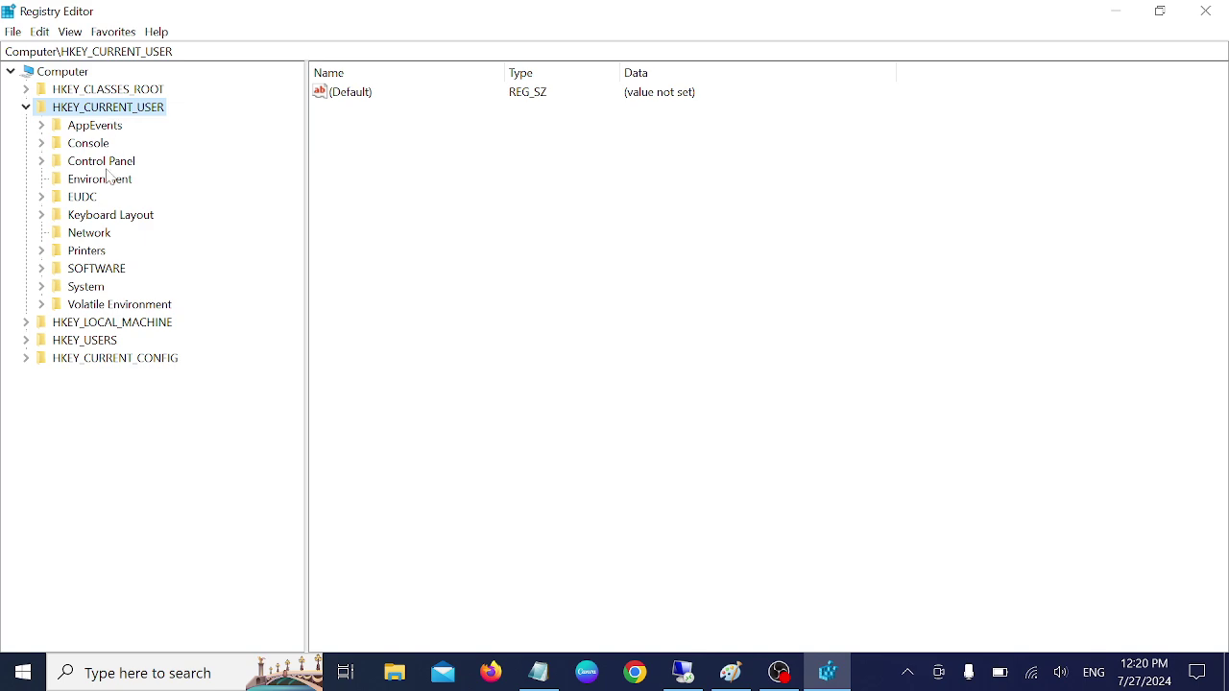
pyautogui.doubleClick(96, 271)
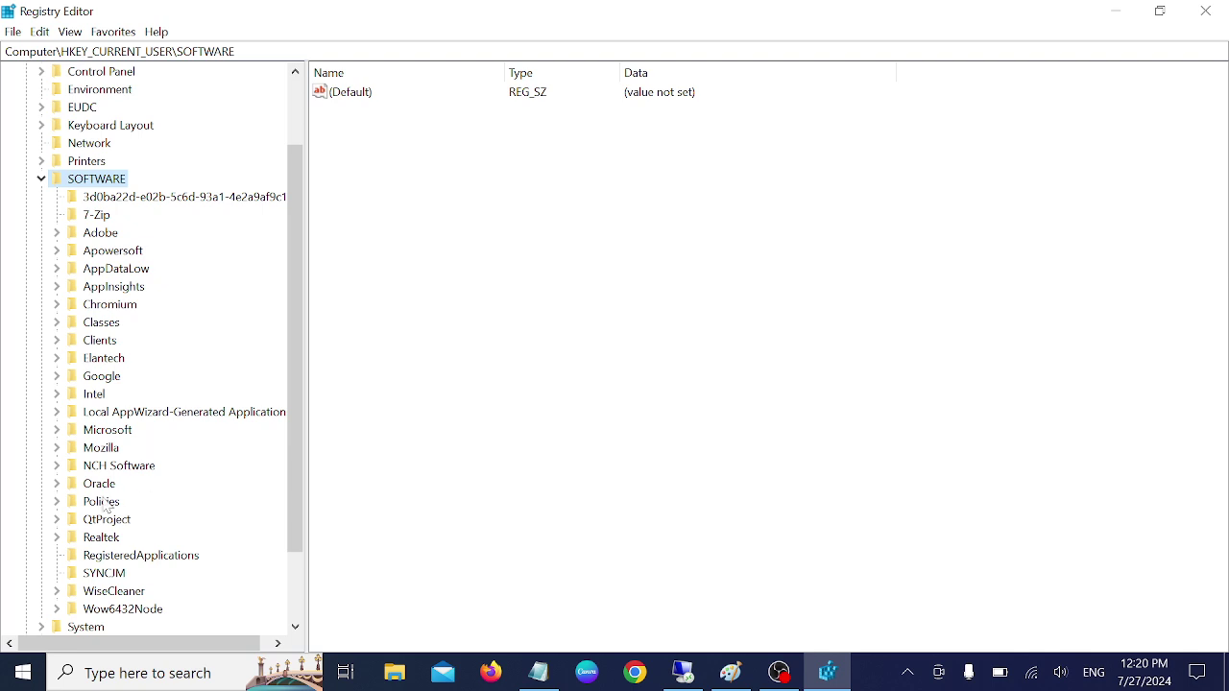
pyautogui.doubleClick(101, 502)
pyautogui.scroll(-3, 159, 458)
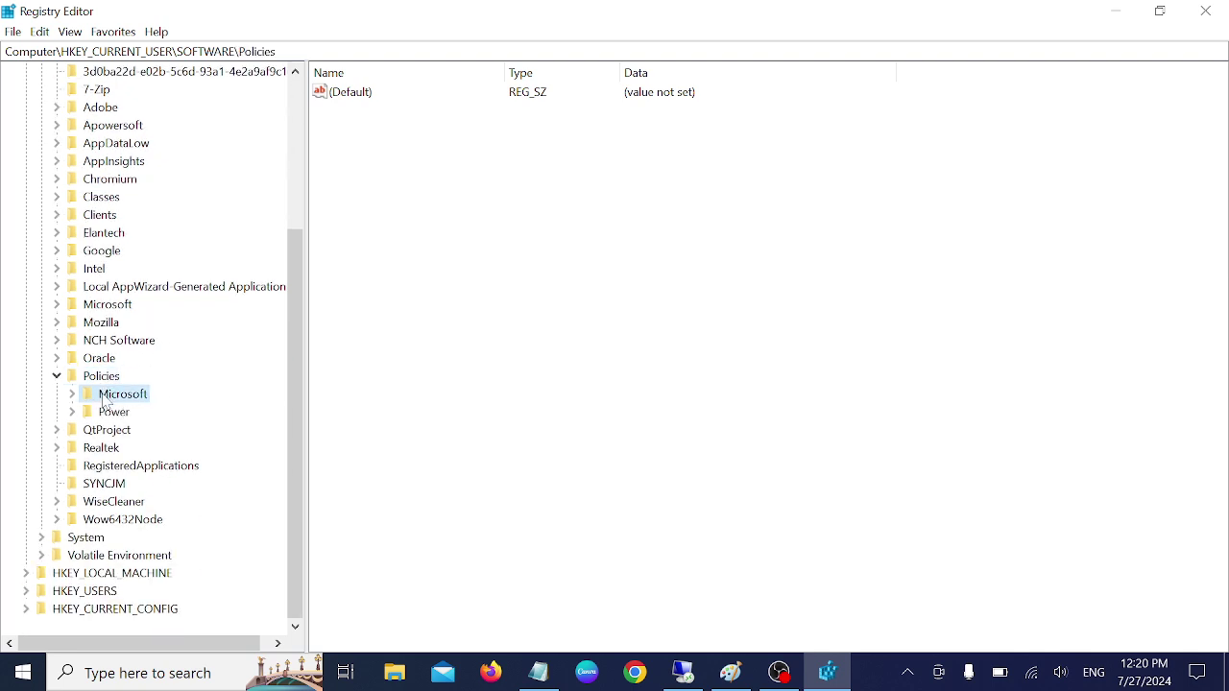
pyautogui.doubleClick(107, 396)
pyautogui.click(130, 431)
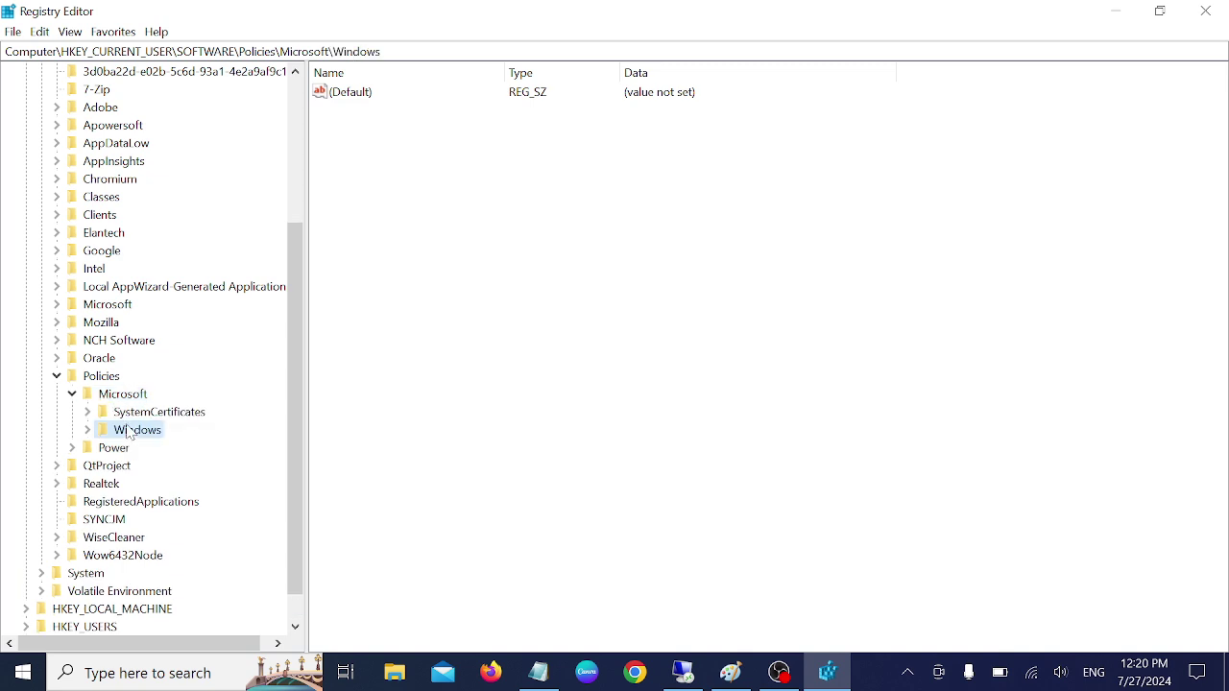
pyautogui.rightClick(130, 432)
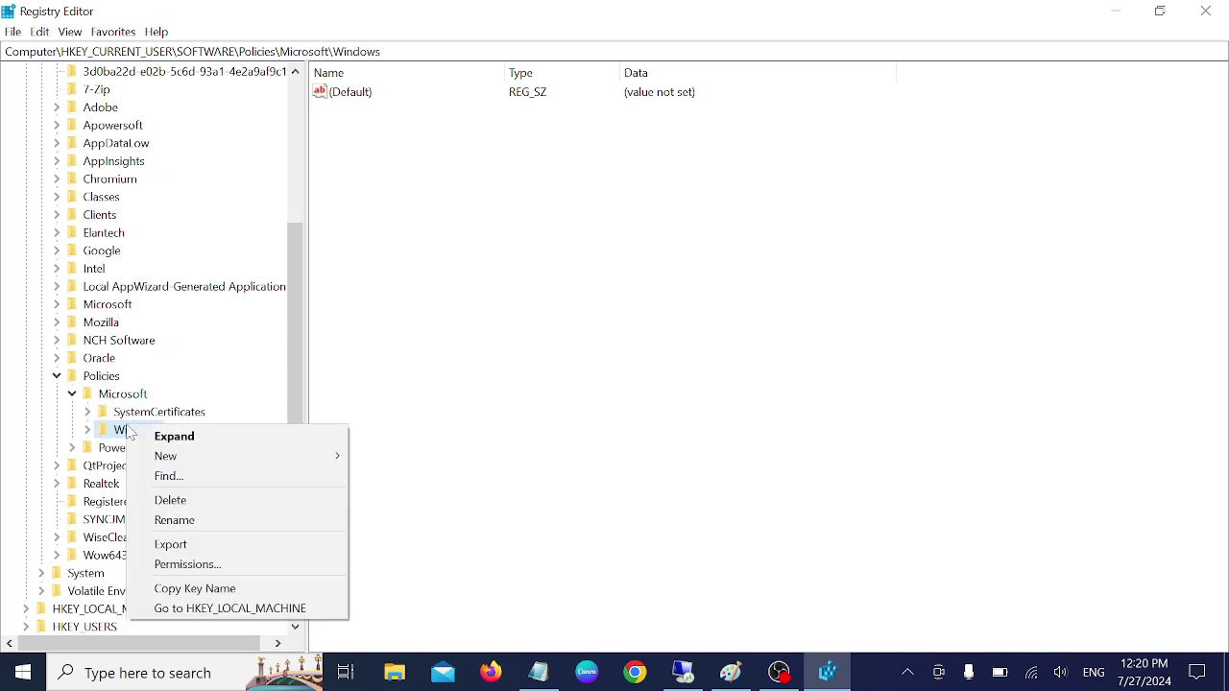
pyautogui.click(71, 394)
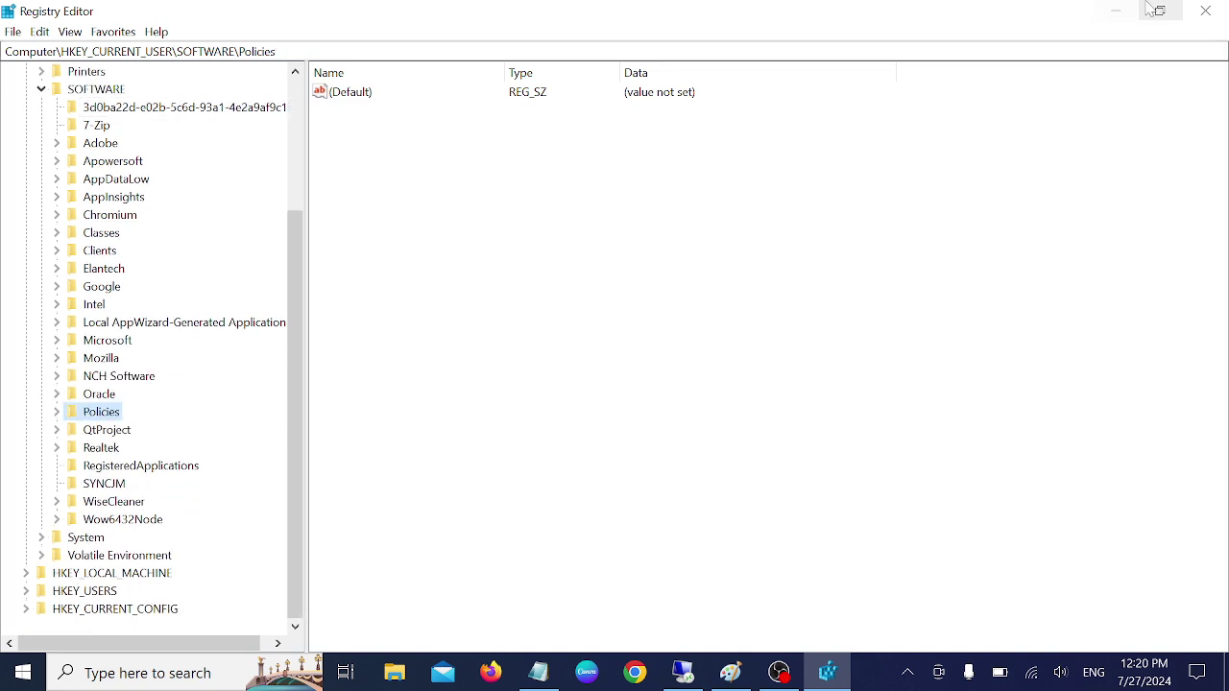
pyautogui.click(1205, 11)
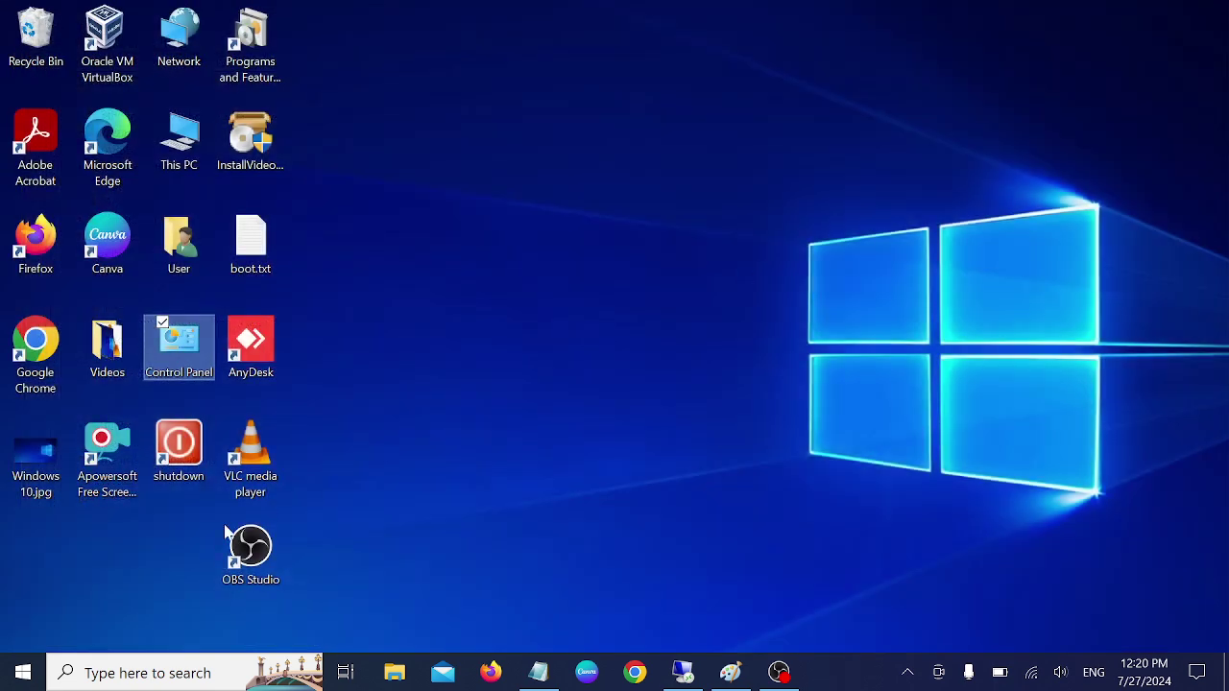
pyautogui.click(36, 675)
pyautogui.click(24, 629)
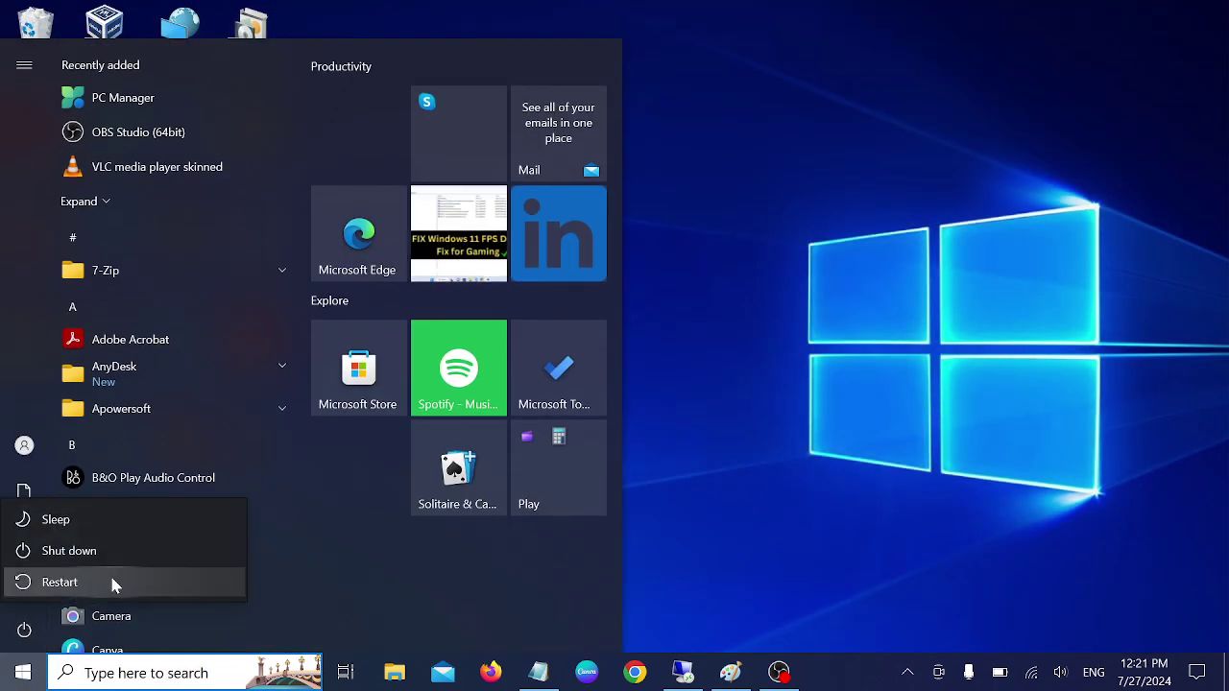
pyautogui.click(709, 362)
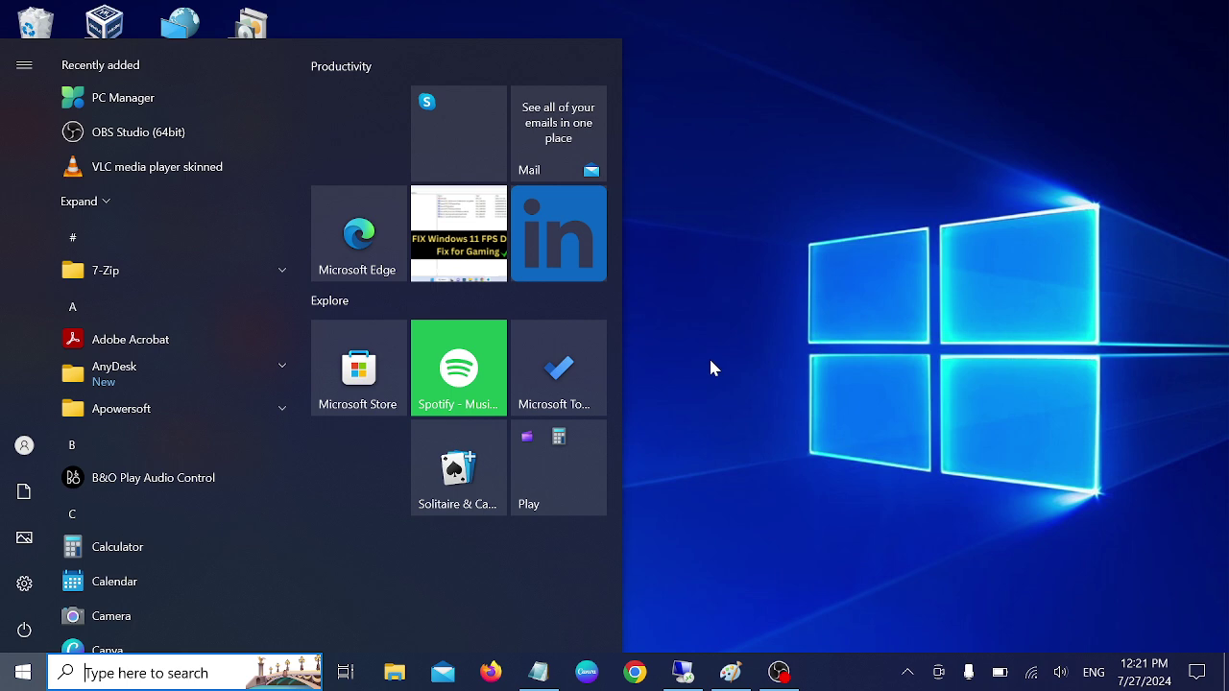